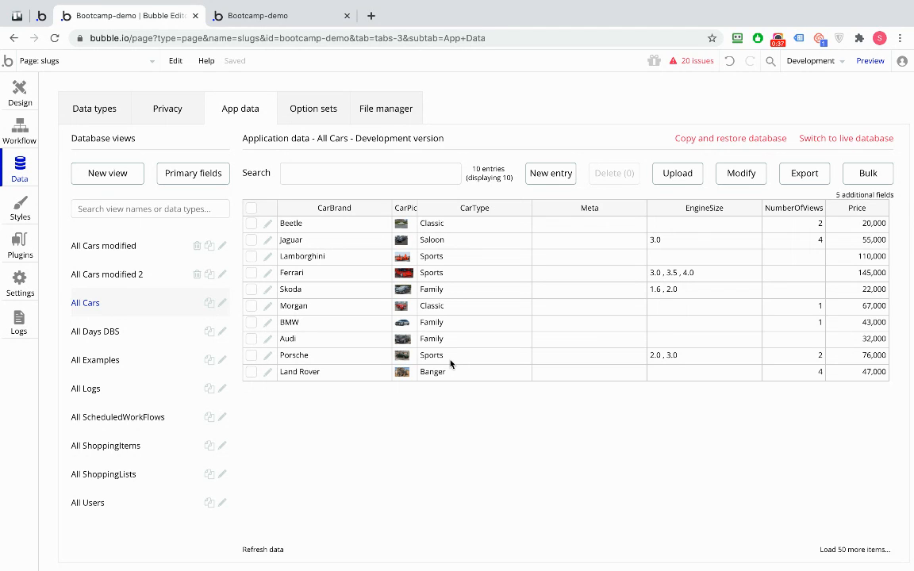
Examine the built-in fields of the Logs data type and the Slug field of the Beetle car entry.
left_click(96, 116)
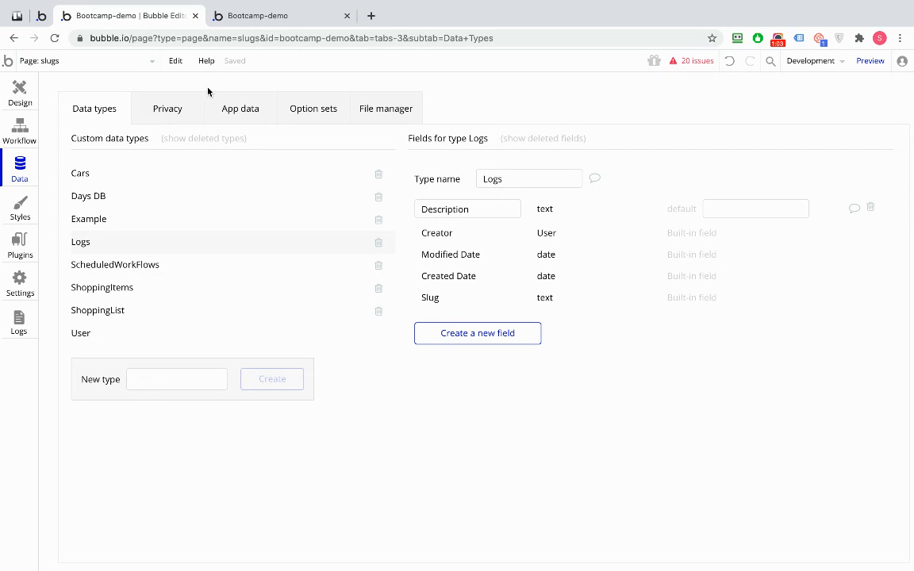
left_click(226, 108)
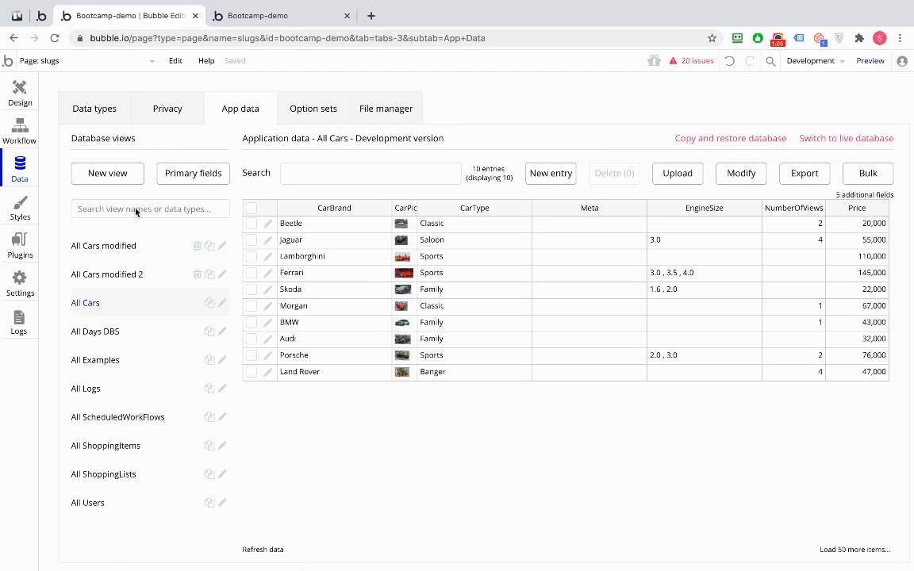
left_click(270, 229)
left_click(178, 274)
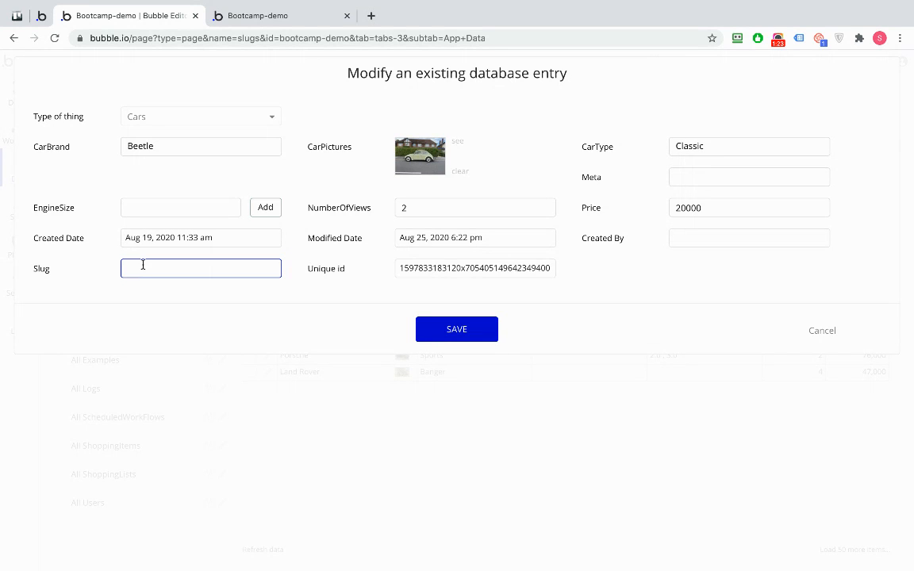
left_click(818, 332)
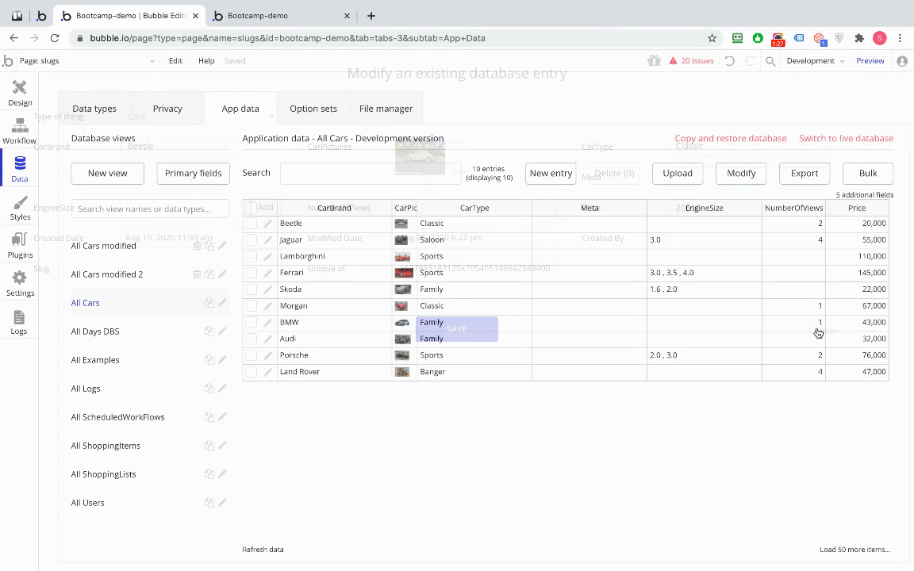
Switch to the running Bootcamp-demo app, examine the URL ending of the Land Rover profile, and return to the car list.
left_click(266, 18)
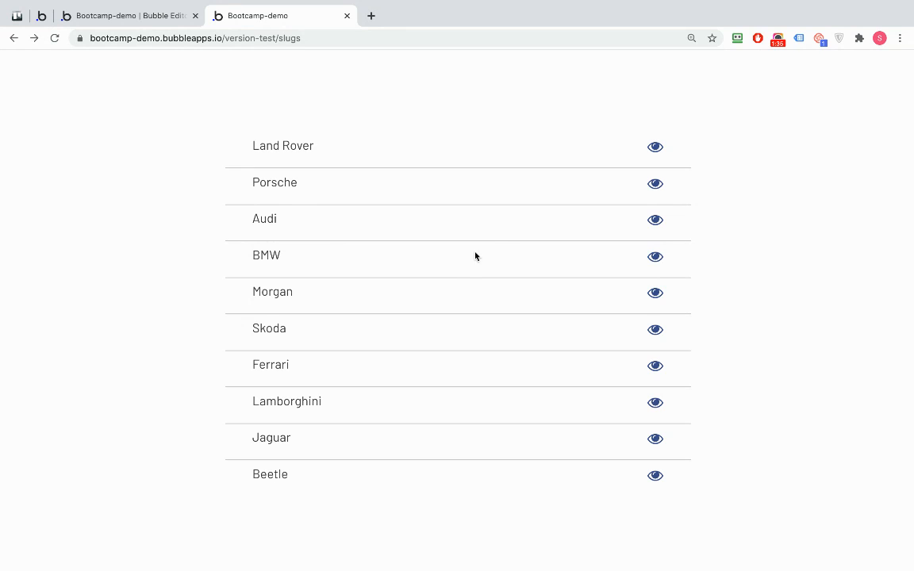
left_click(654, 148)
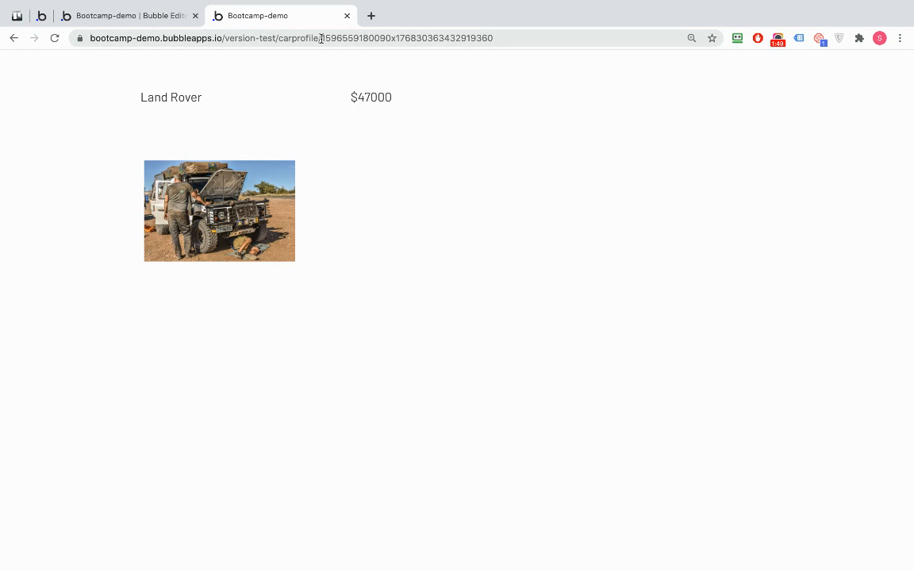
left_click_drag(321, 38, 504, 38)
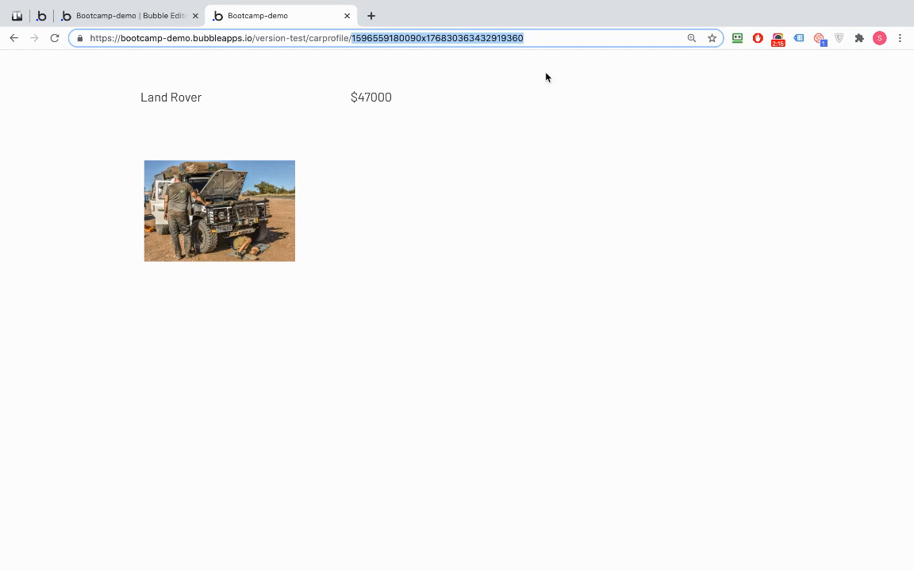
left_click(13, 38)
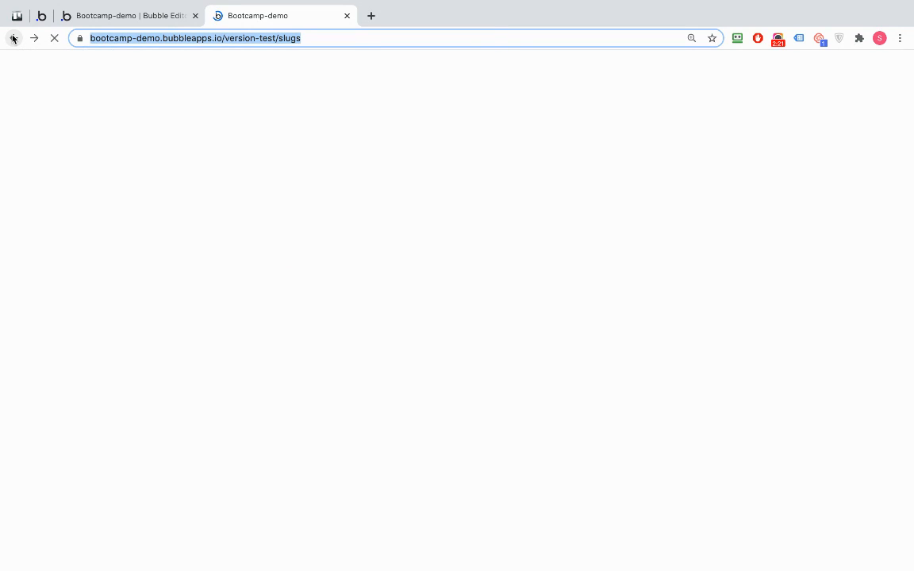
Inspect the cars repeating group in the slugs page design and compare it with the running car list.
left_click(106, 14)
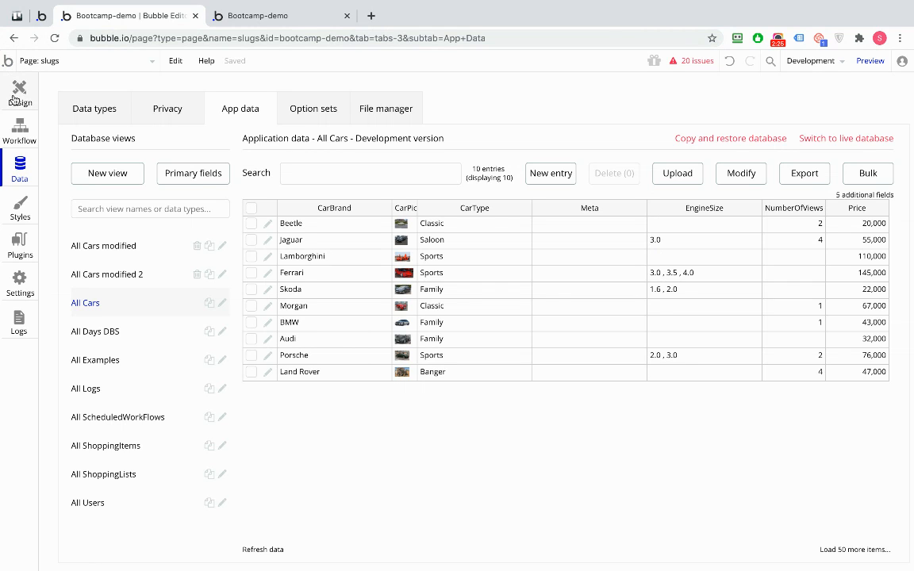
left_click(16, 94)
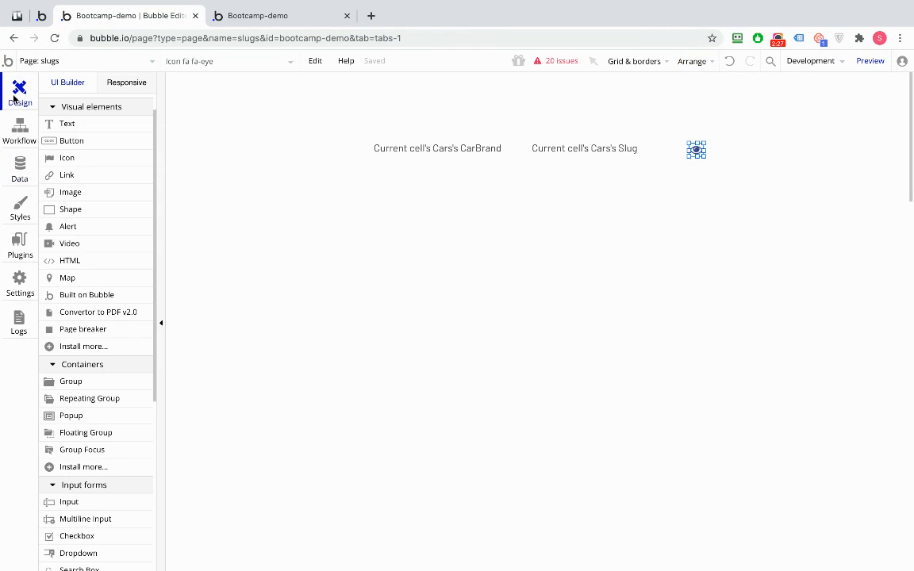
left_click(531, 166)
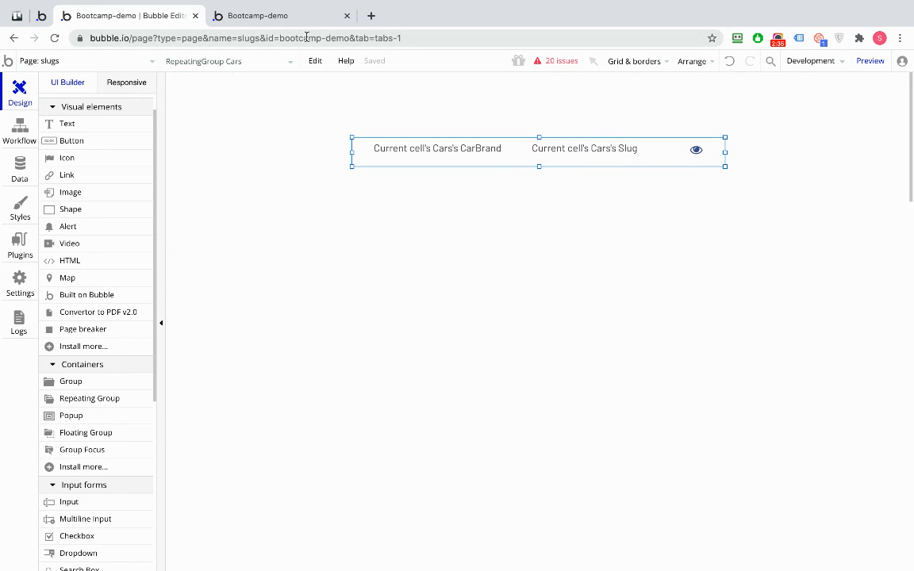
left_click(287, 21)
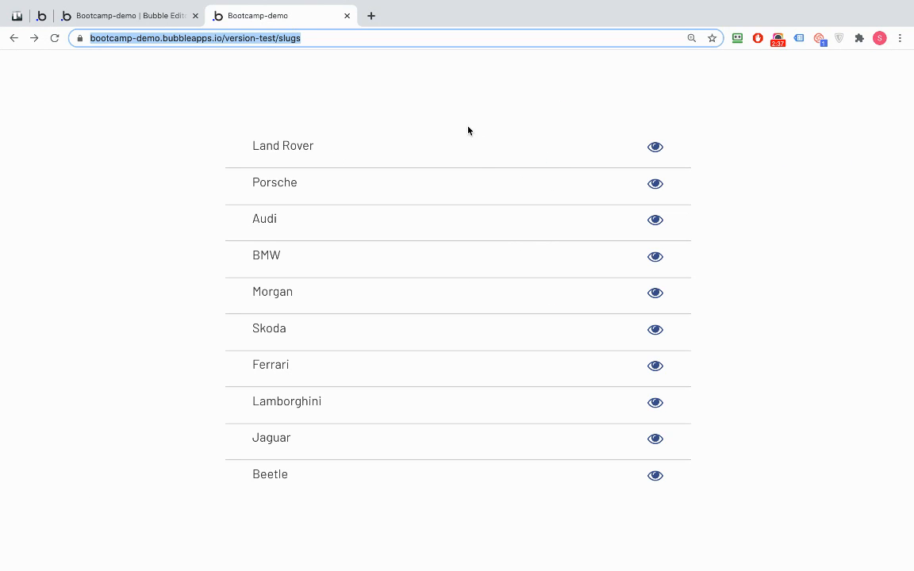
left_click(118, 16)
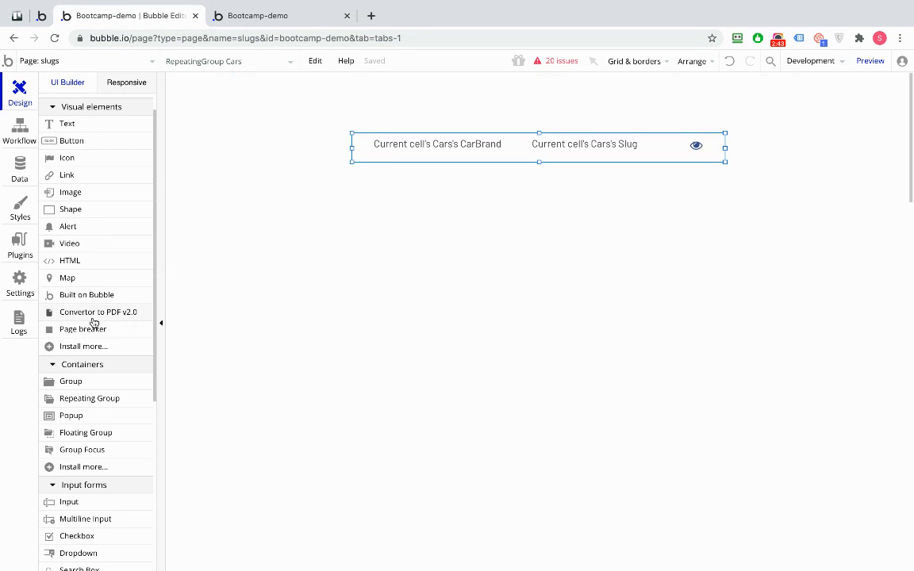
scroll(92, 320, "down", 1)
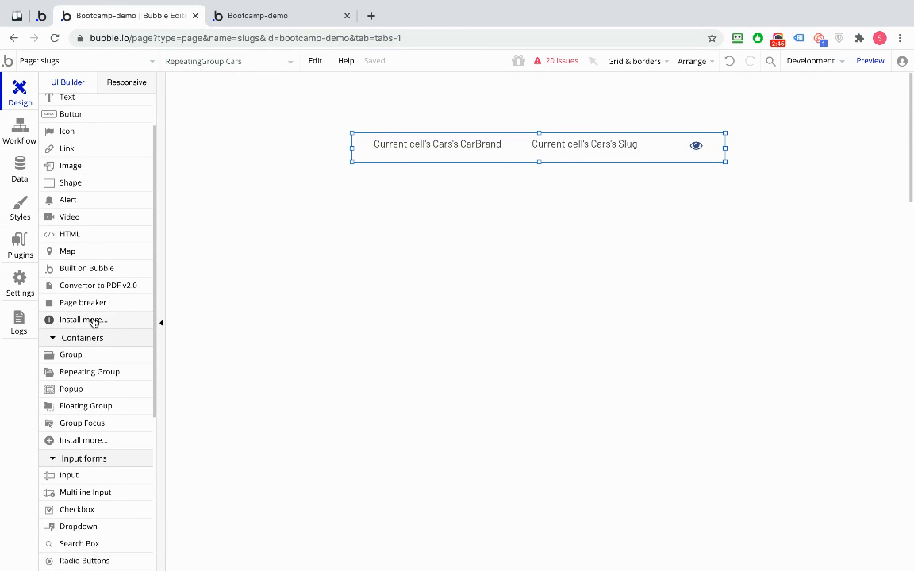
scroll(93, 323, "up", 1)
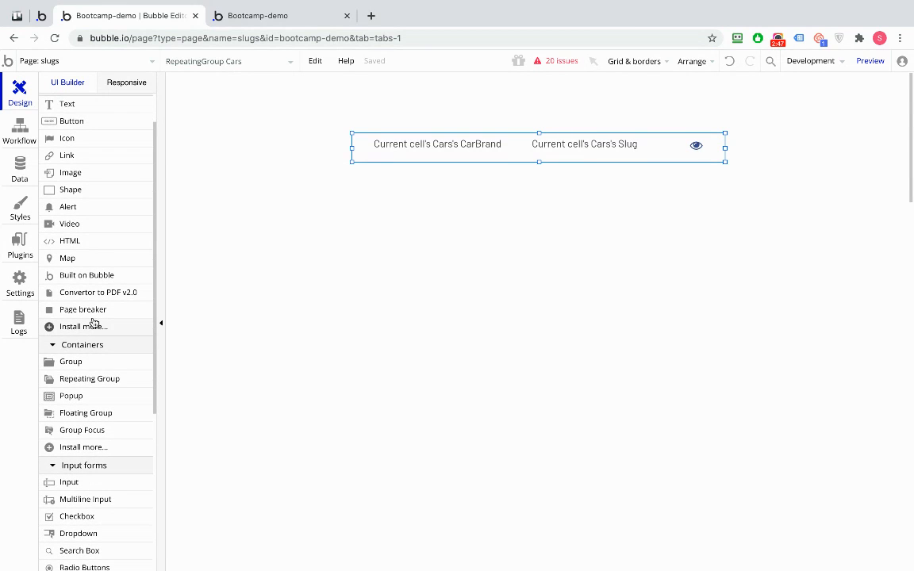
Set the Slug of the Land Rover entry in the Cars data to "landrover" and save it.
left_click(19, 164)
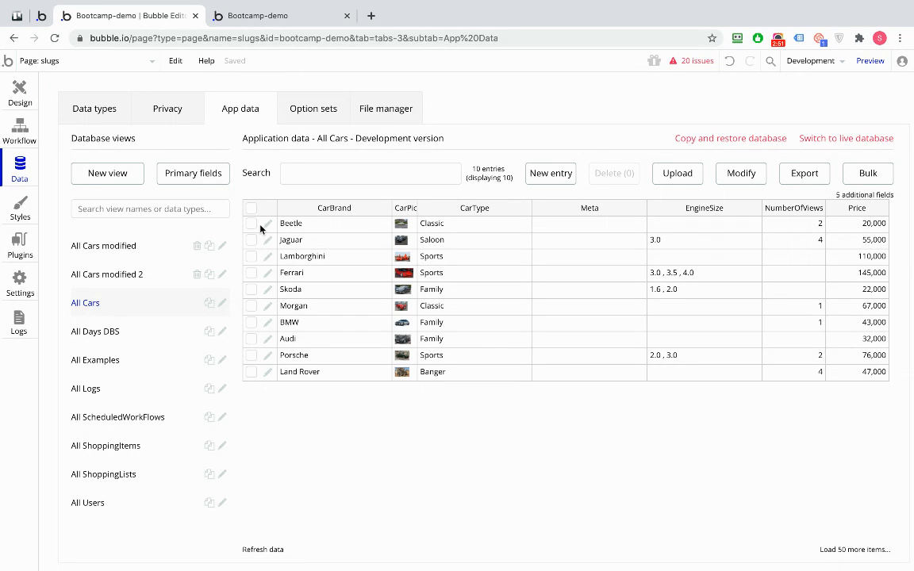
left_click(267, 371)
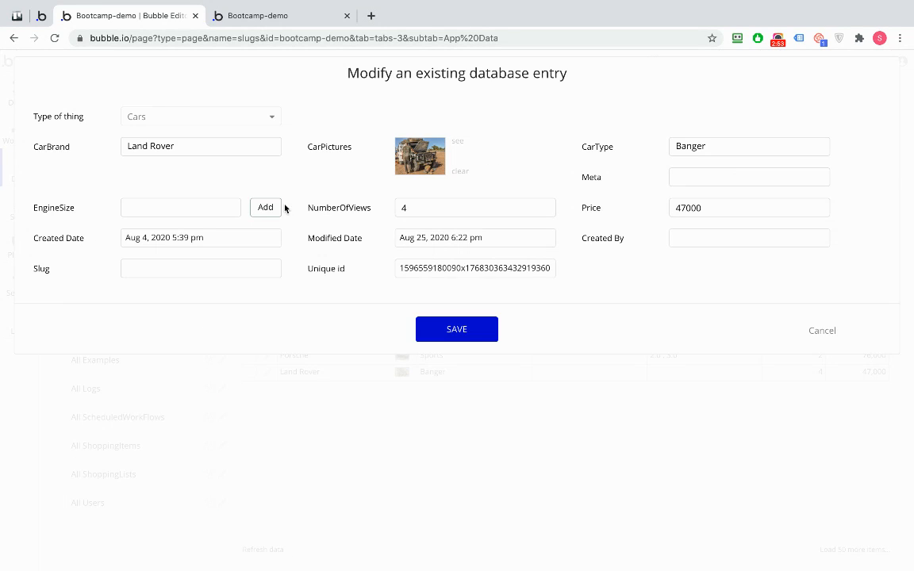
left_click(144, 270)
type("landrover")
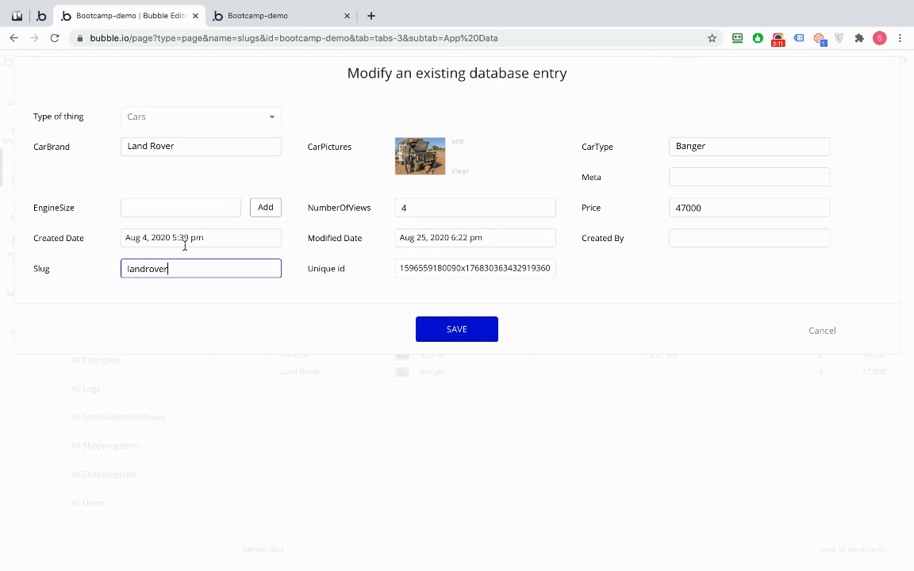
left_click(465, 334)
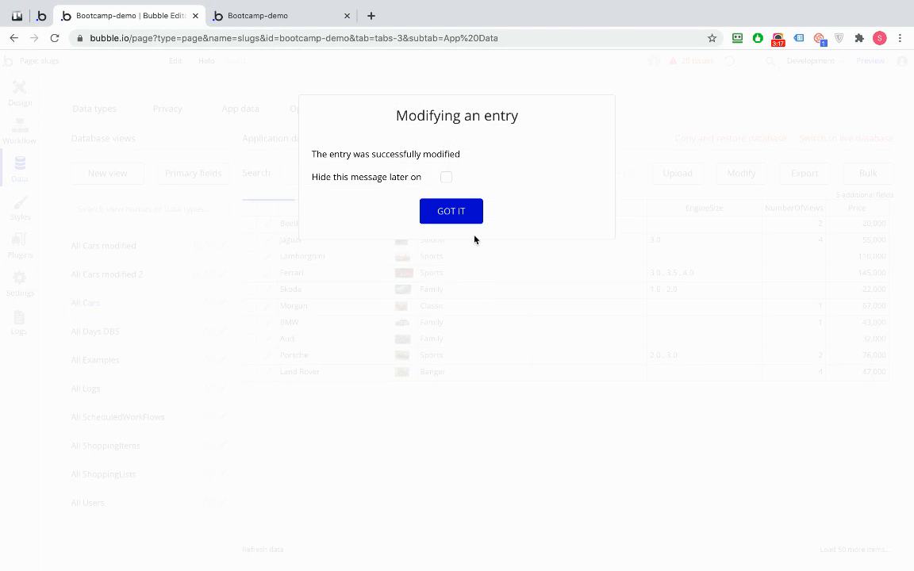
left_click(449, 212)
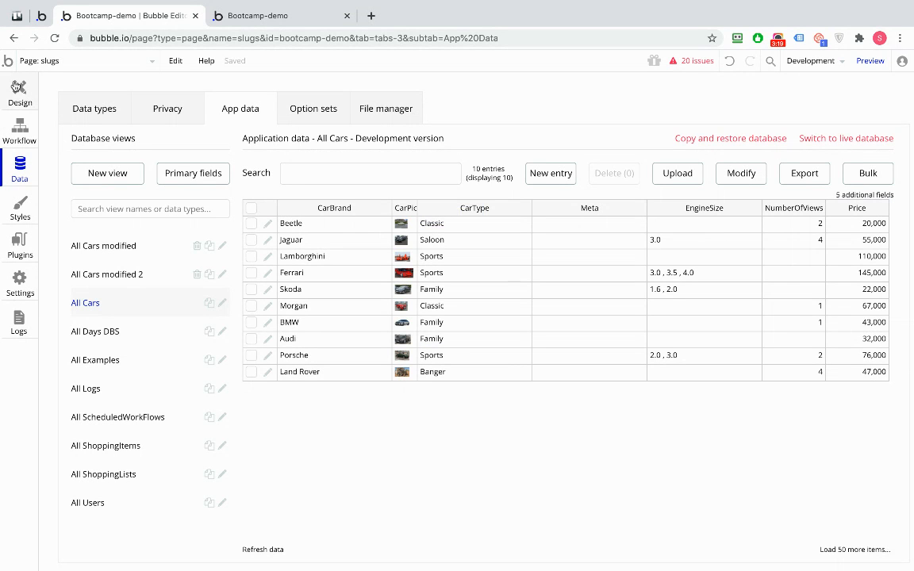
Switch to the running app and compare the URL endings of the Land Rover and Porsche profiles.
left_click(238, 22)
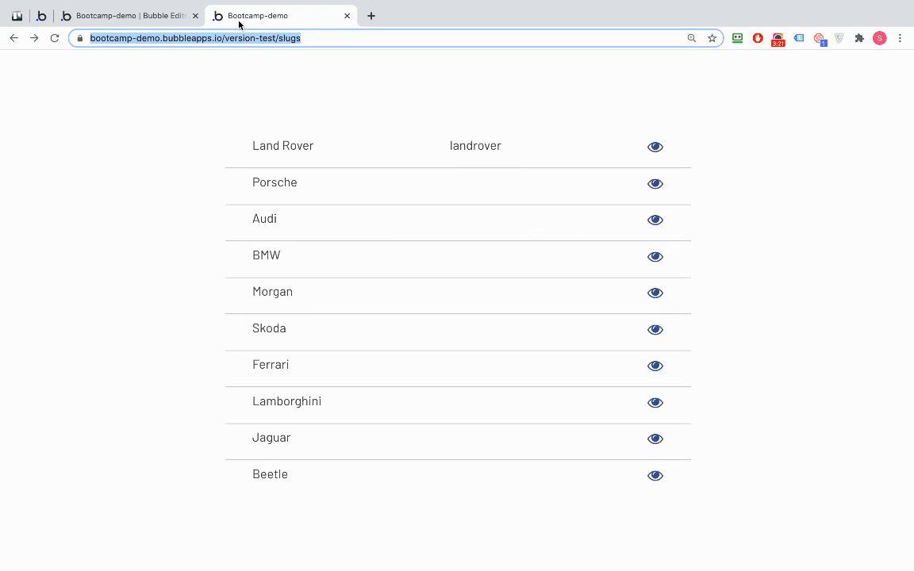
left_click(285, 36)
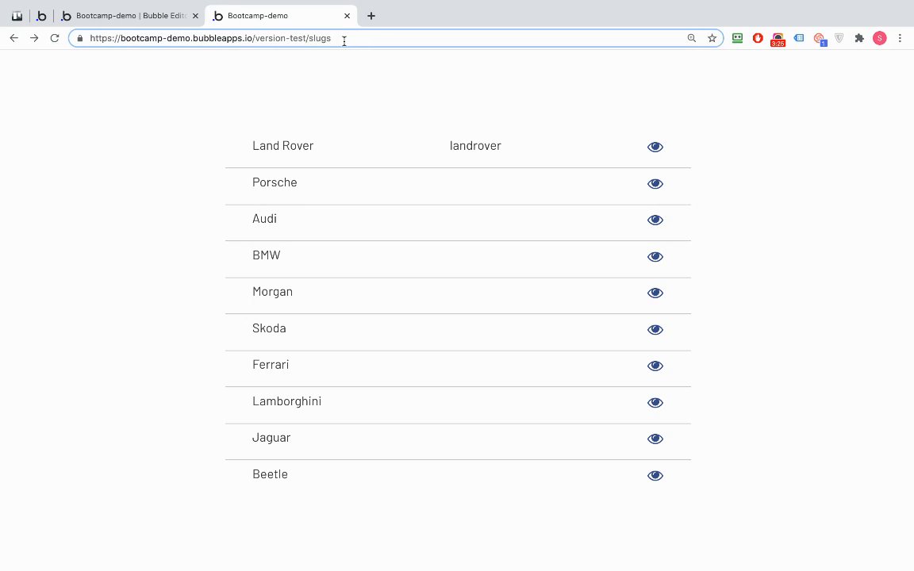
left_click(343, 41)
left_click_drag(449, 145, 523, 150)
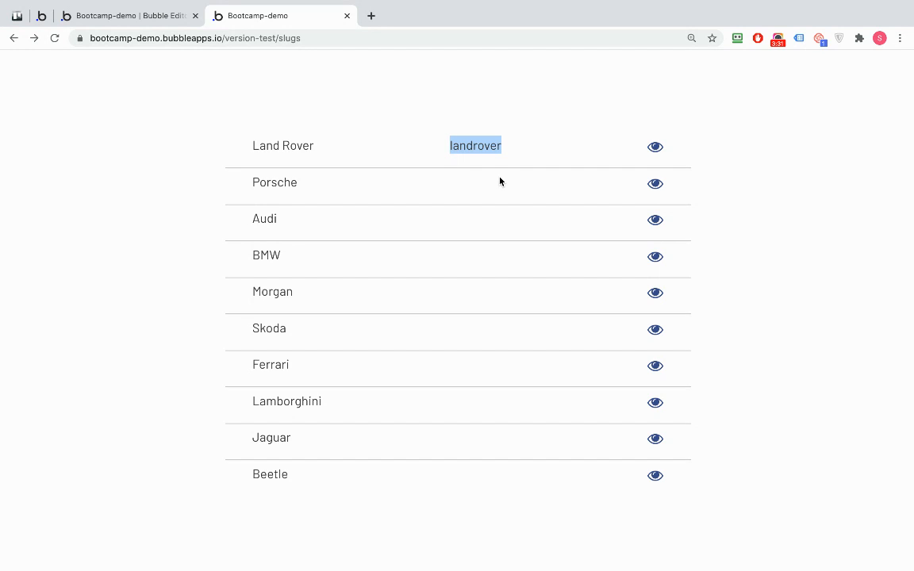
left_click(656, 147)
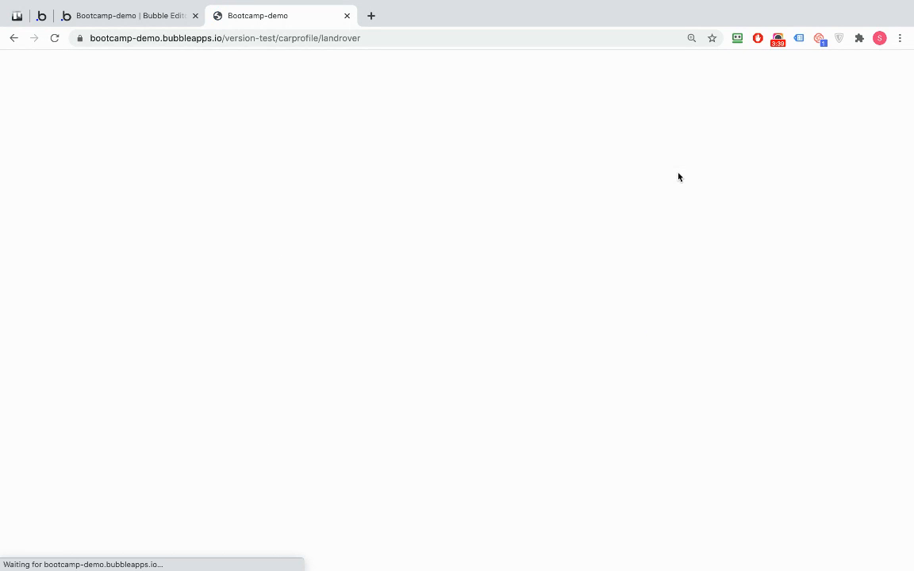
double_click(337, 38)
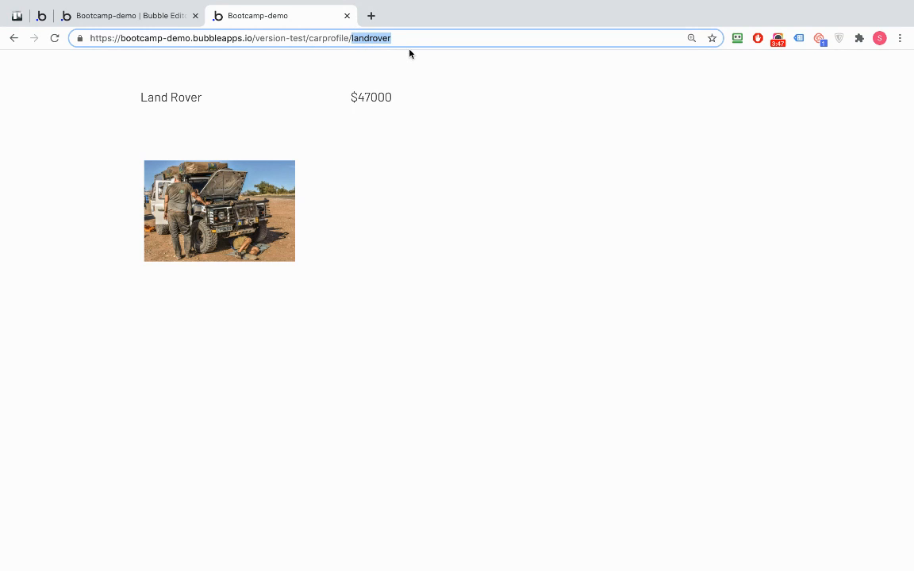
left_click(13, 39)
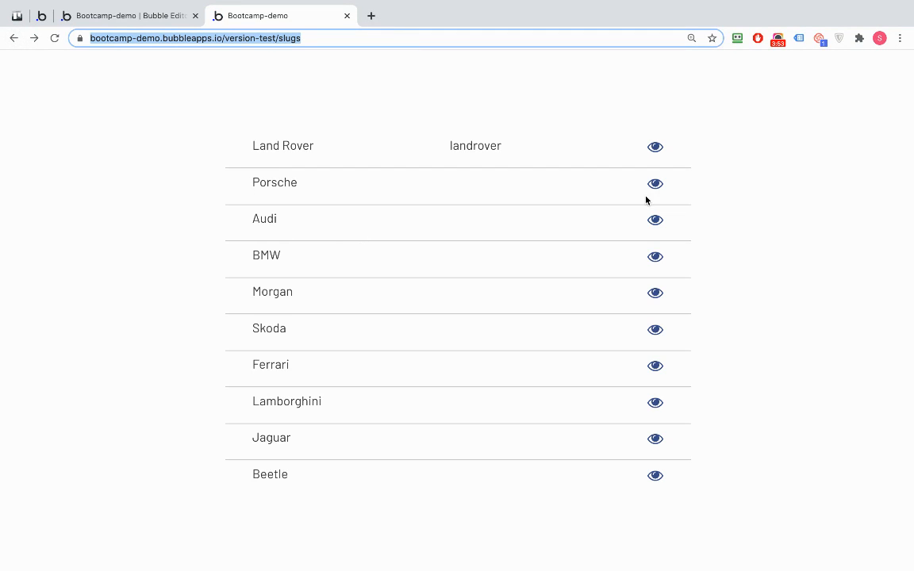
left_click(655, 184)
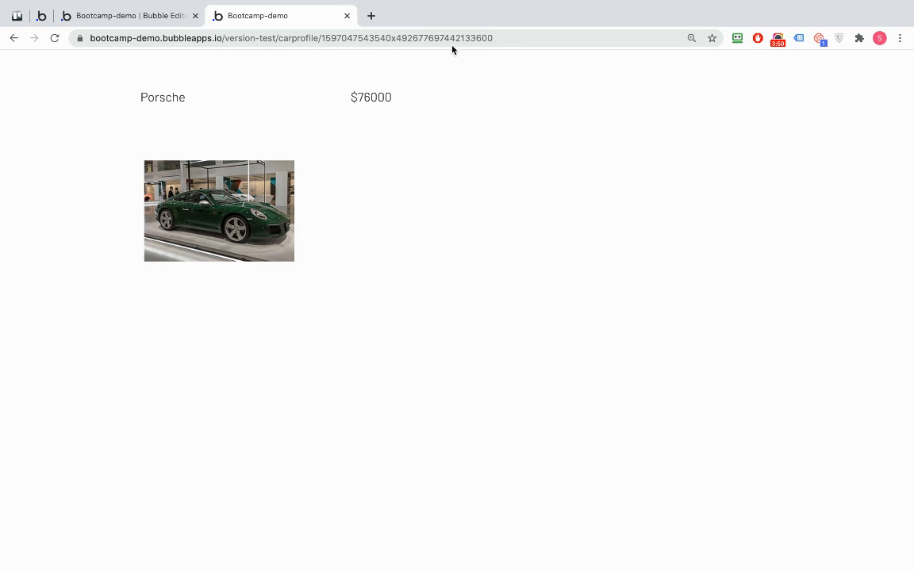
left_click(11, 39)
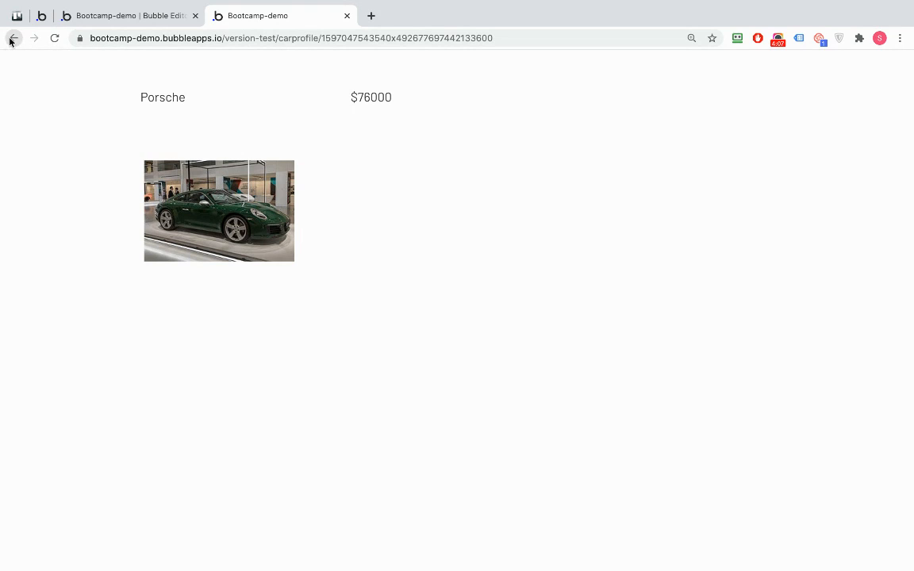
Return to the Bubble editor and draw an input element below the cars repeating group on the slugs page.
left_click(98, 16)
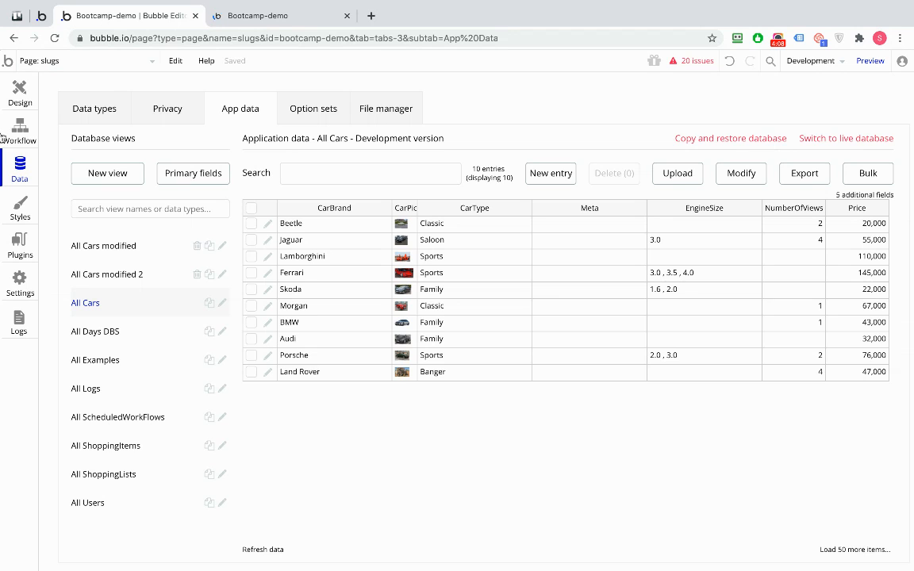
left_click(19, 93)
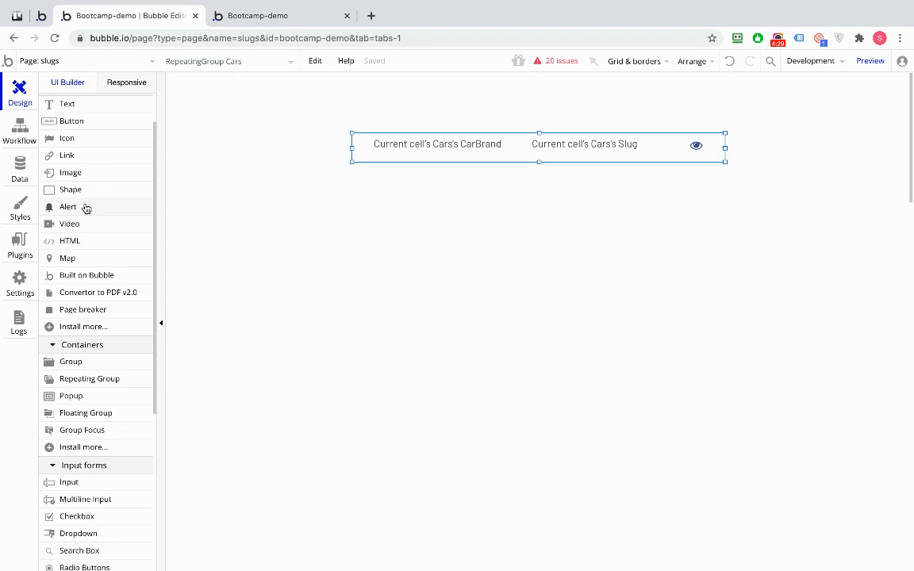
scroll(76, 134, "up", 1)
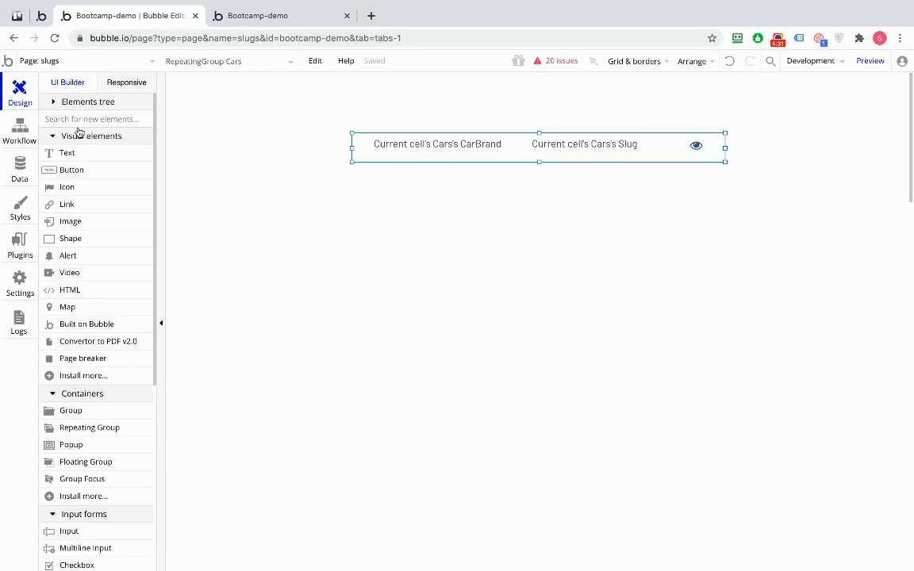
scroll(80, 133, "down", 2)
scroll(78, 133, "down", 2)
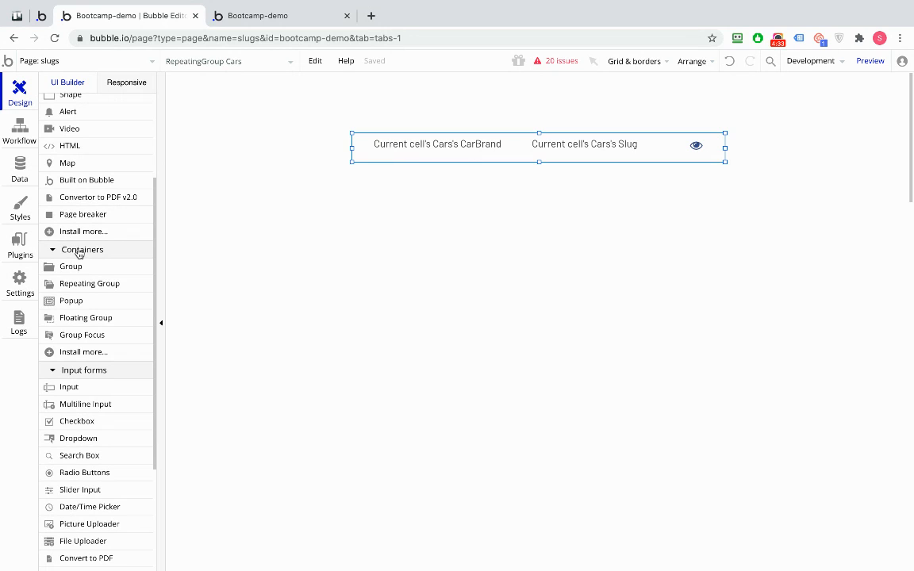
left_click(69, 387)
mouse_move(389, 212)
left_mouse_down()
mouse_move(487, 243)
mouse_move(522, 238)
left_mouse_up()
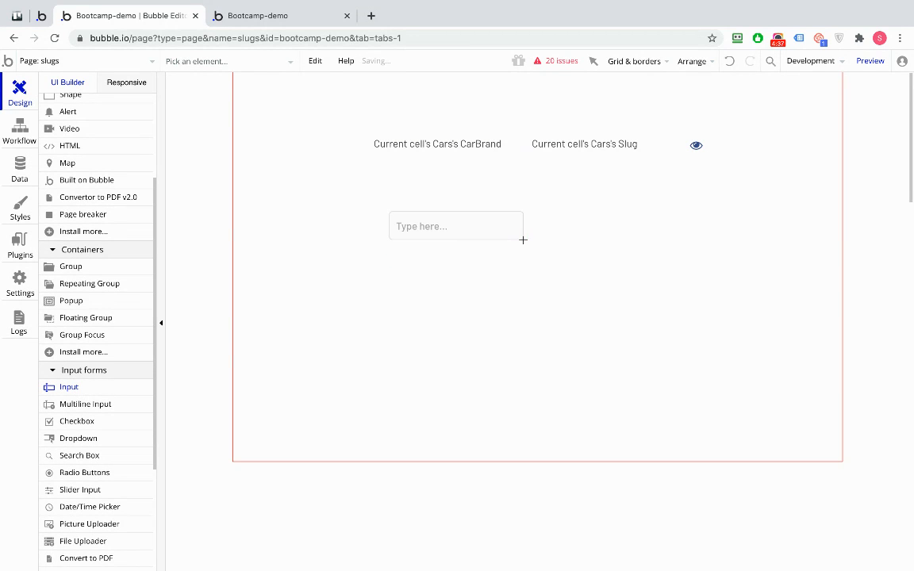
Rename the new input element to InputSlug and close its properties.
left_click(377, 246)
type("Slug")
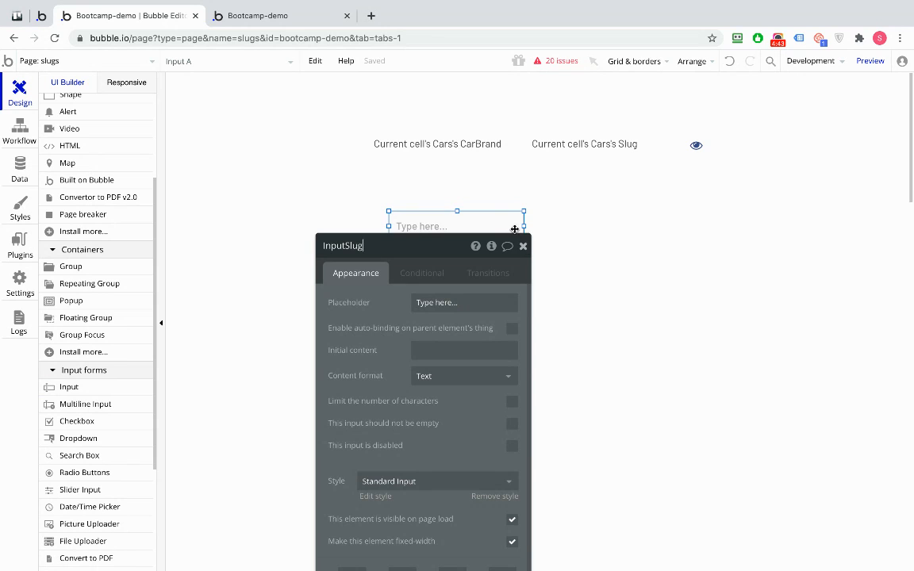
left_click(523, 246)
left_click(526, 252)
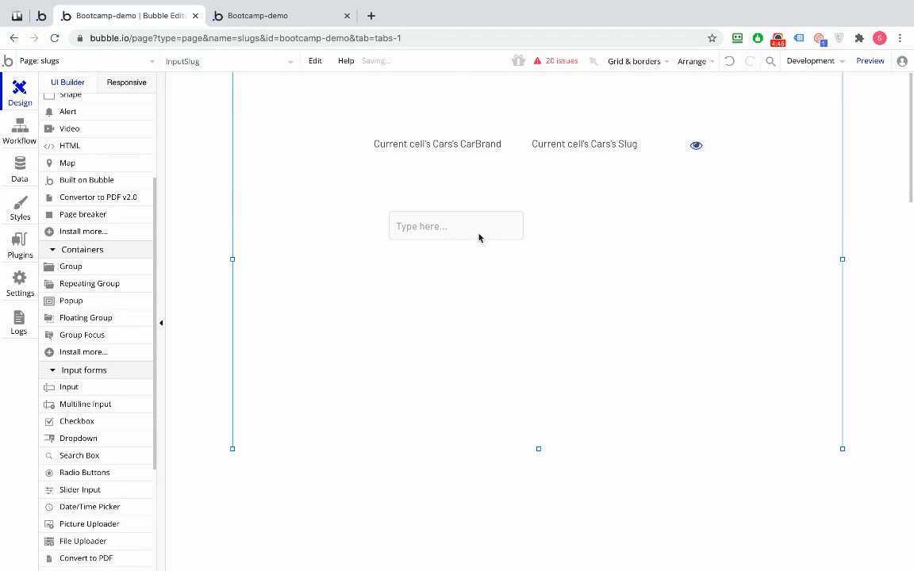
Draw a button about 187 by 43 px directly below the InputSlug element on the slugs page.
left_click(456, 233)
scroll(100, 183, "up", 2)
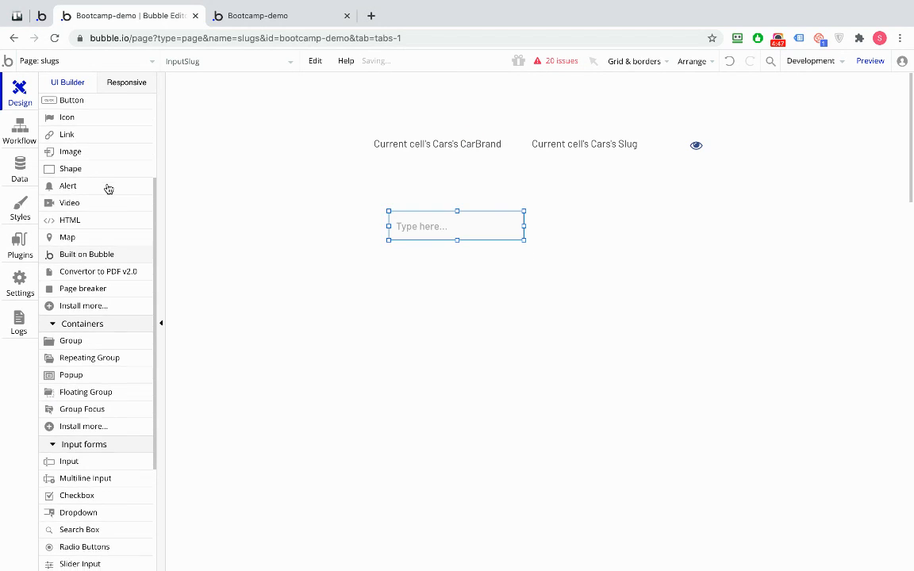
scroll(69, 116, "up", 1)
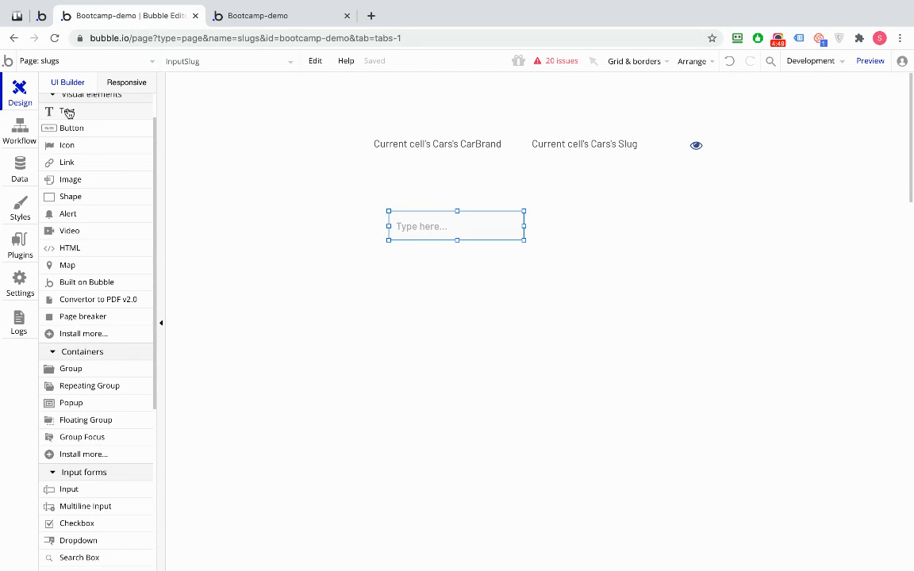
left_click(74, 130)
mouse_move(388, 257)
left_mouse_down()
mouse_move(461, 282)
mouse_move(506, 283)
left_mouse_up()
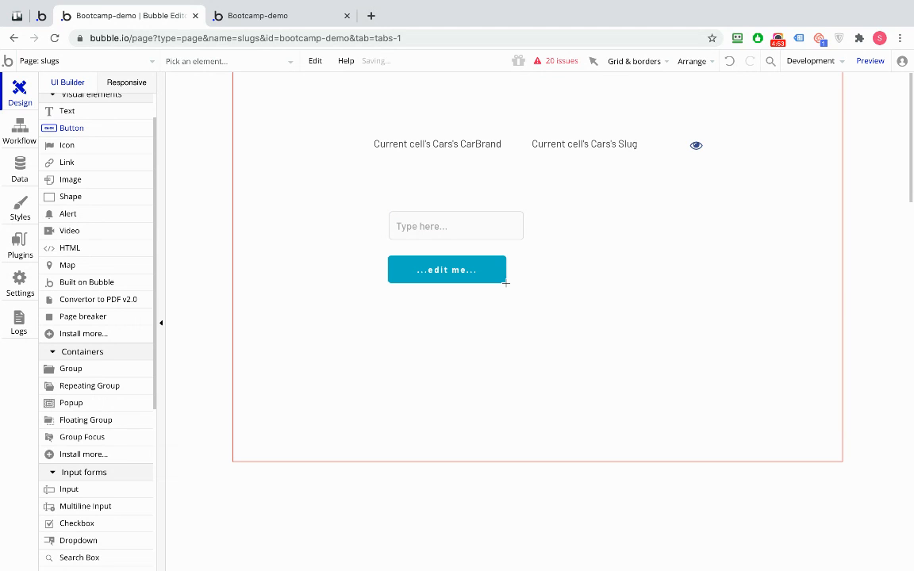
Label the new button "Add" and close its properties.
left_click(457, 274)
double_click(456, 274)
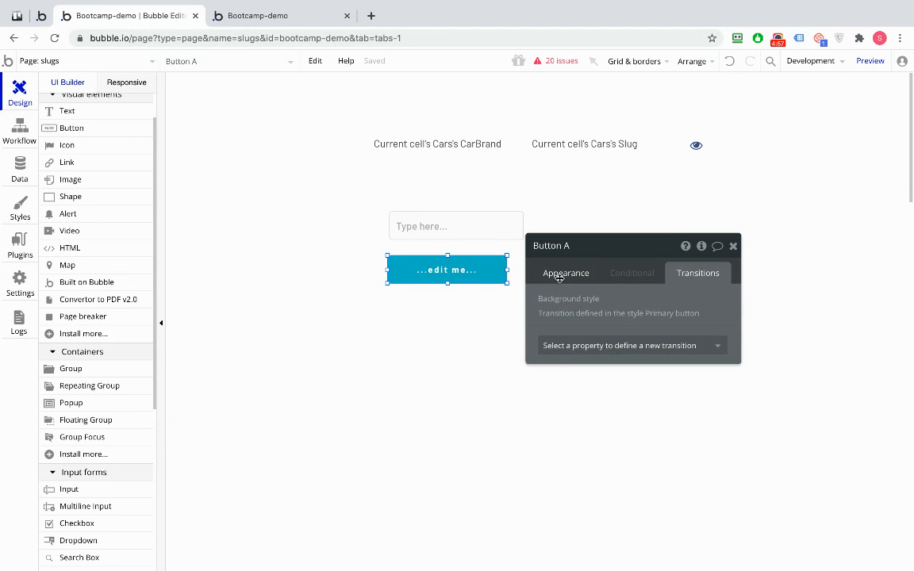
left_click(562, 272)
type("Add")
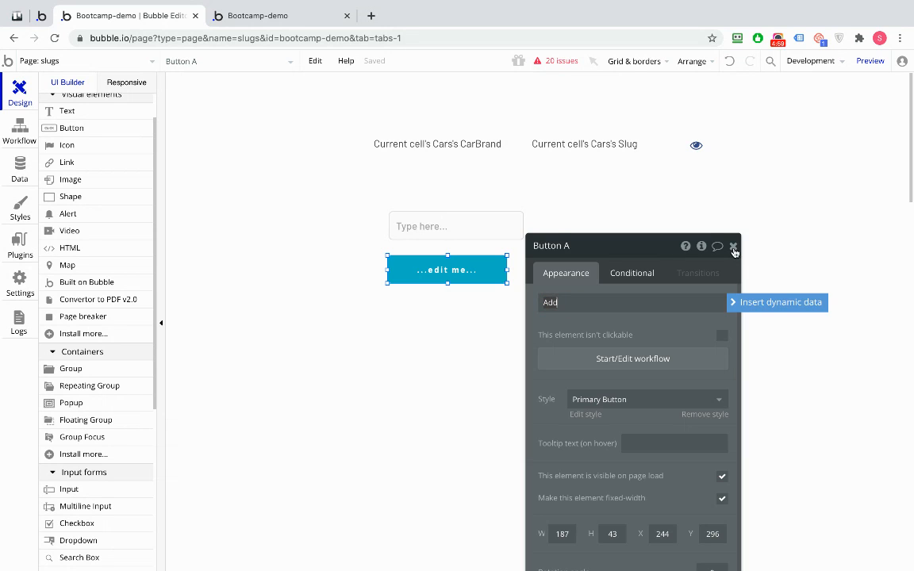
left_click(733, 246)
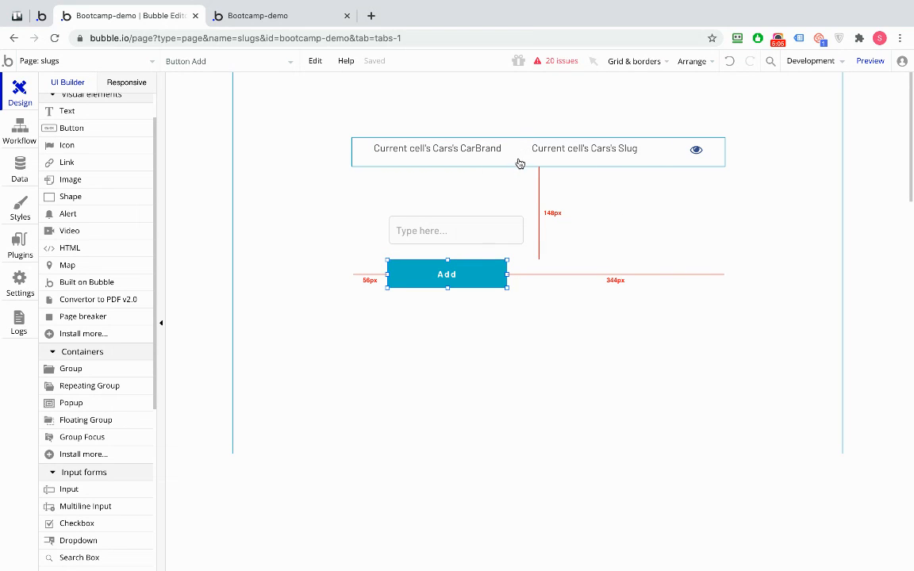
Extend the cars repeating group to about 109 px high and place InputSlug and the Add button side by side in its cell.
left_click(363, 162)
left_click_drag(538, 168, 538, 208)
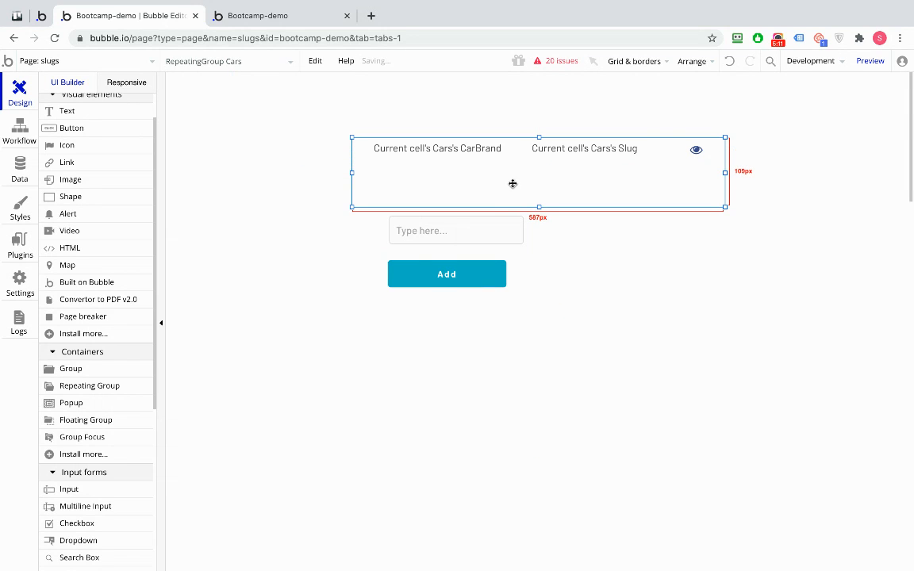
left_click(476, 221)
left_click_drag(476, 221, 457, 184)
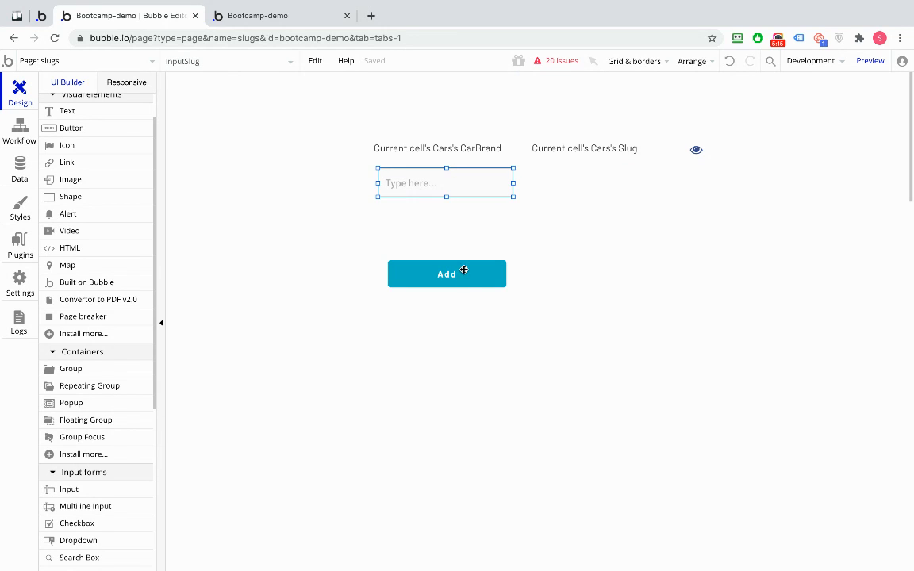
left_click_drag(458, 283, 604, 195)
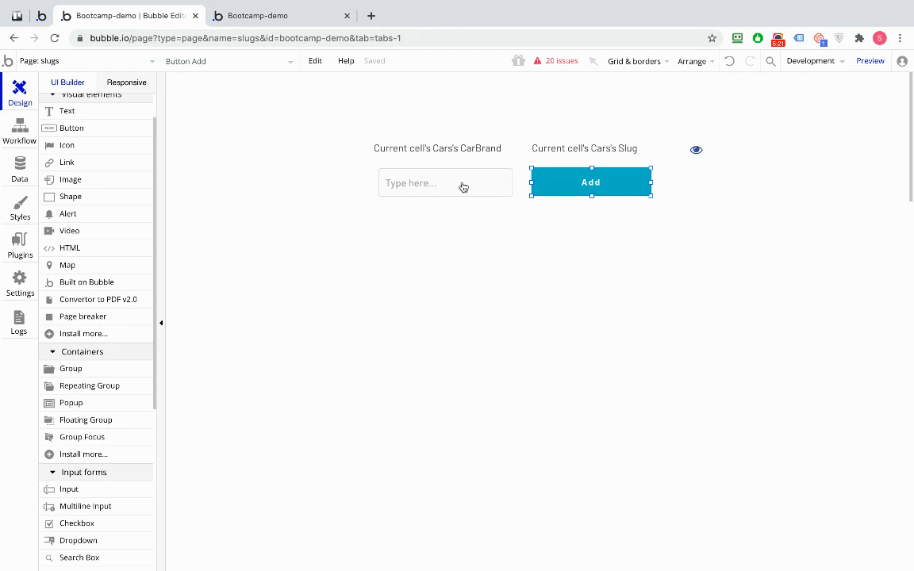
Check the layout of the input and Add button in the running app's car list and return to the Bubble editor.
left_click(266, 15)
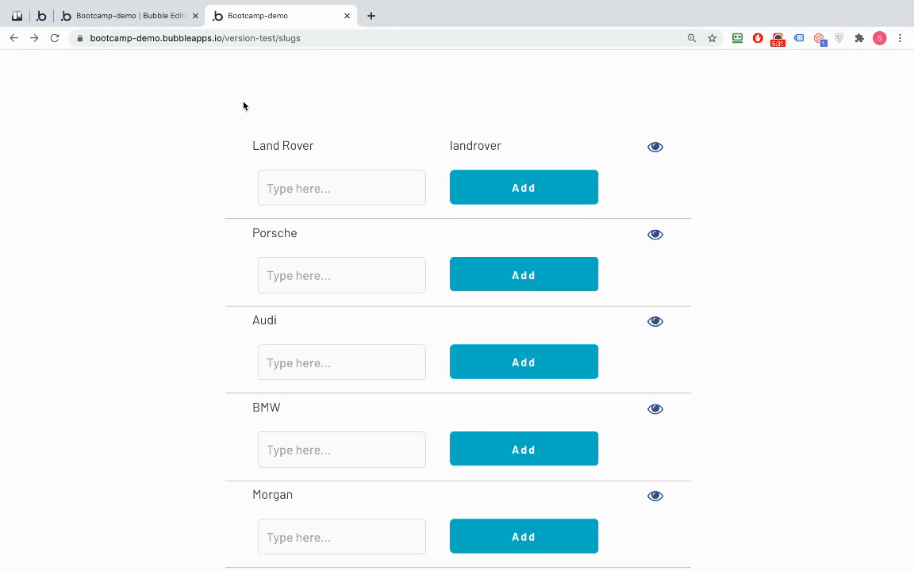
left_click(136, 16)
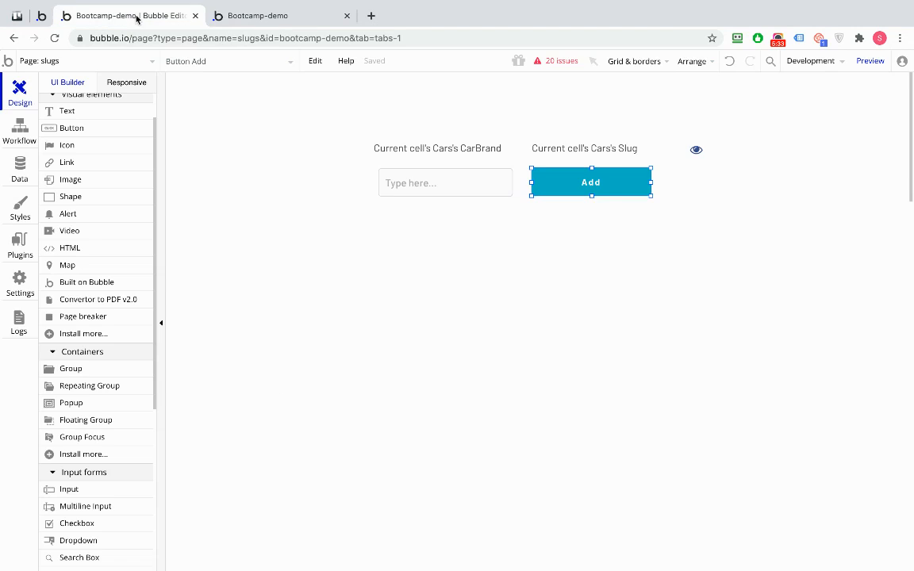
Start a workflow for the Add button and give it a "Set a thing's slug" action.
double_click(573, 187)
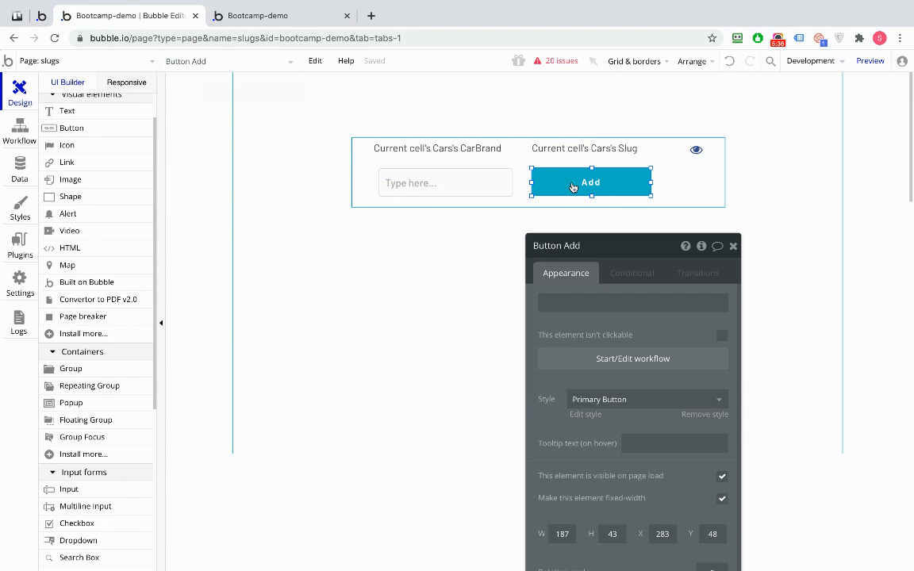
left_click(577, 361)
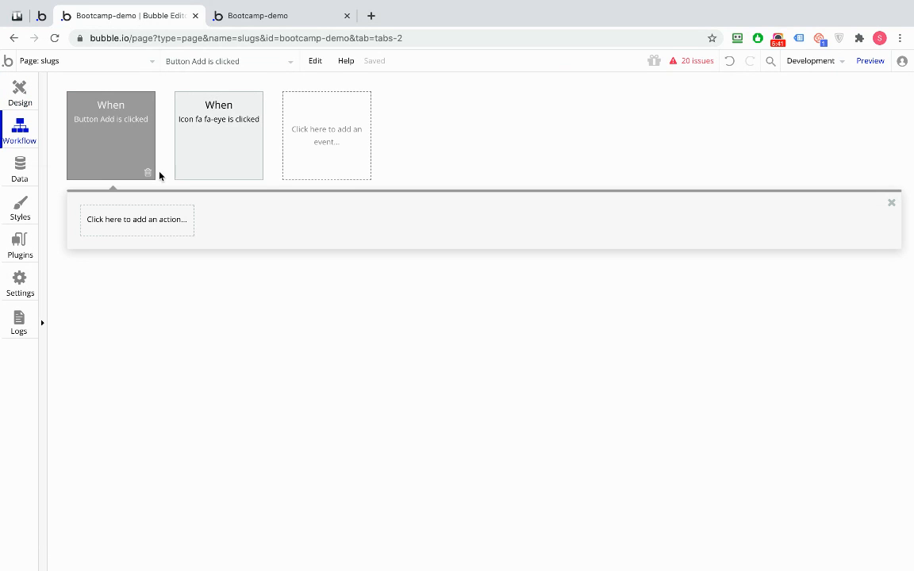
left_click(127, 224)
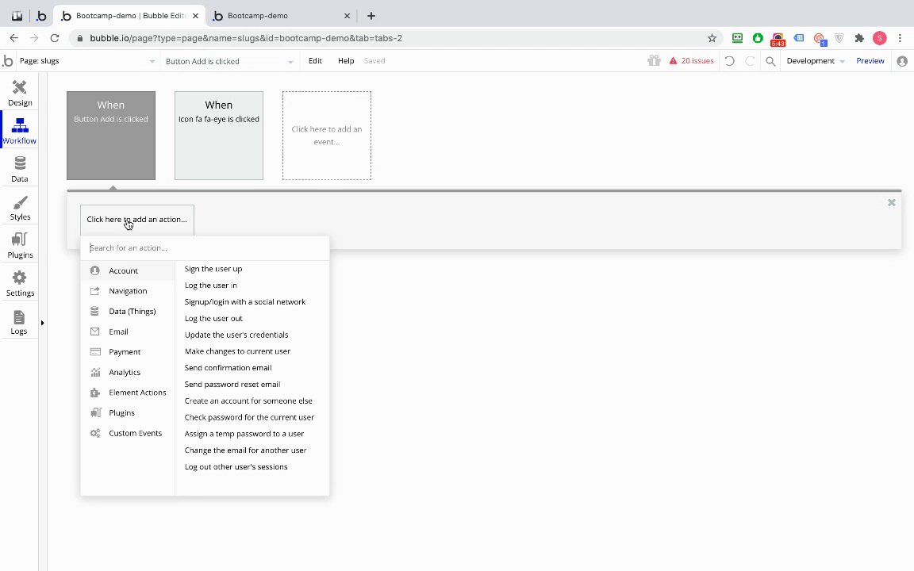
mouse_move(127, 318)
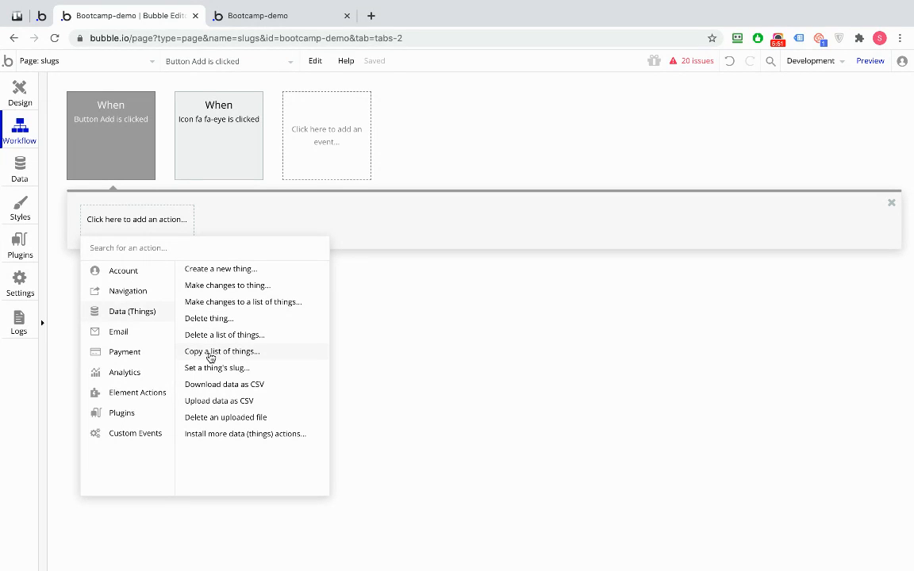
mouse_move(210, 371)
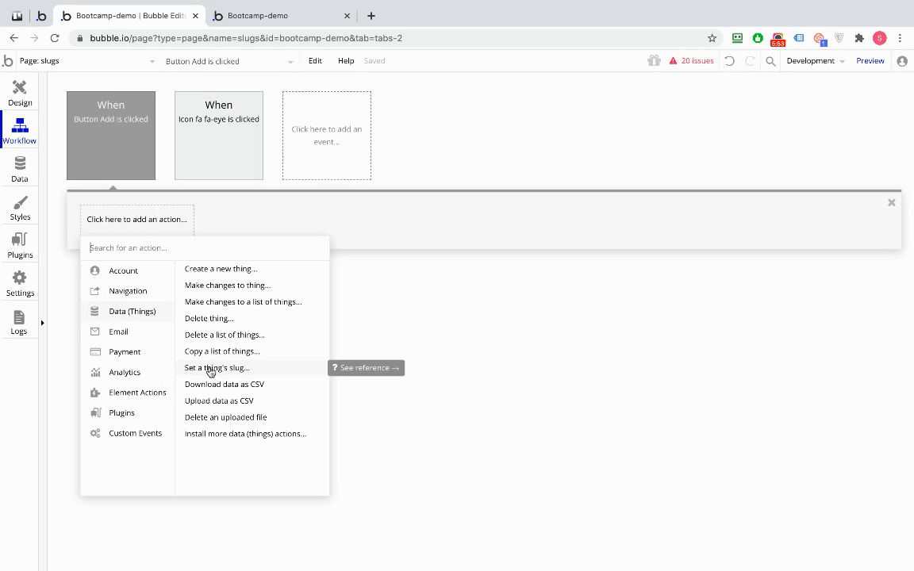
left_click(210, 369)
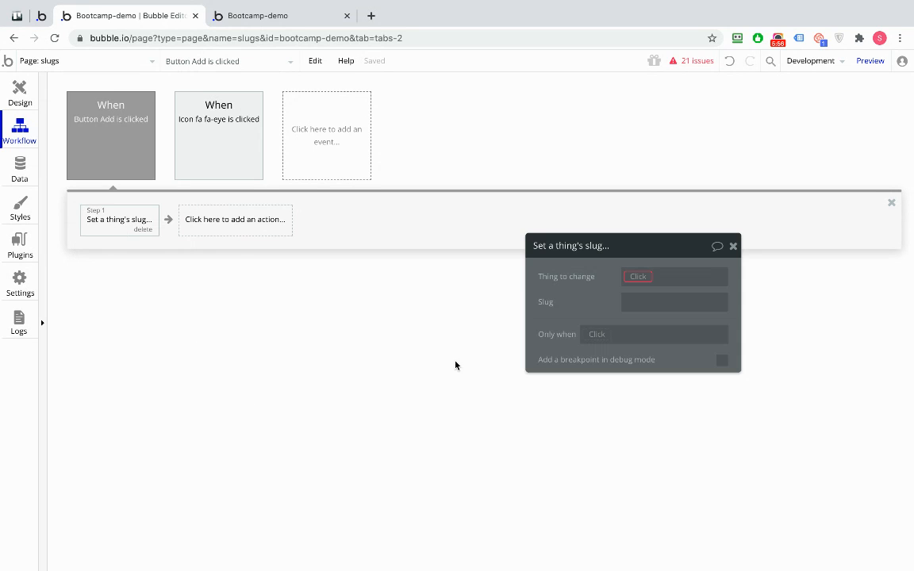
Set the slug action's thing to change to Current cell's Cars and its Slug to InputSlug's value.
left_click(637, 276)
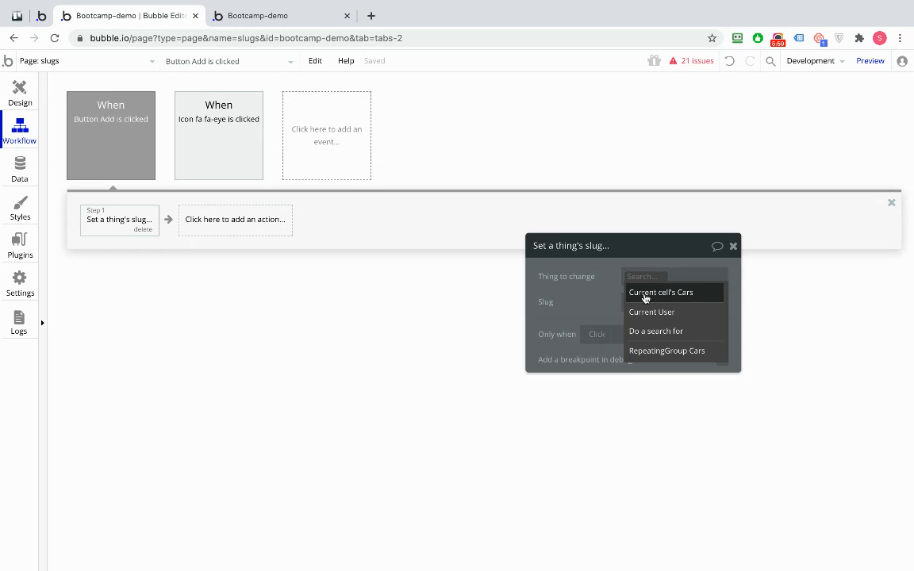
left_click(645, 295)
left_click(645, 295)
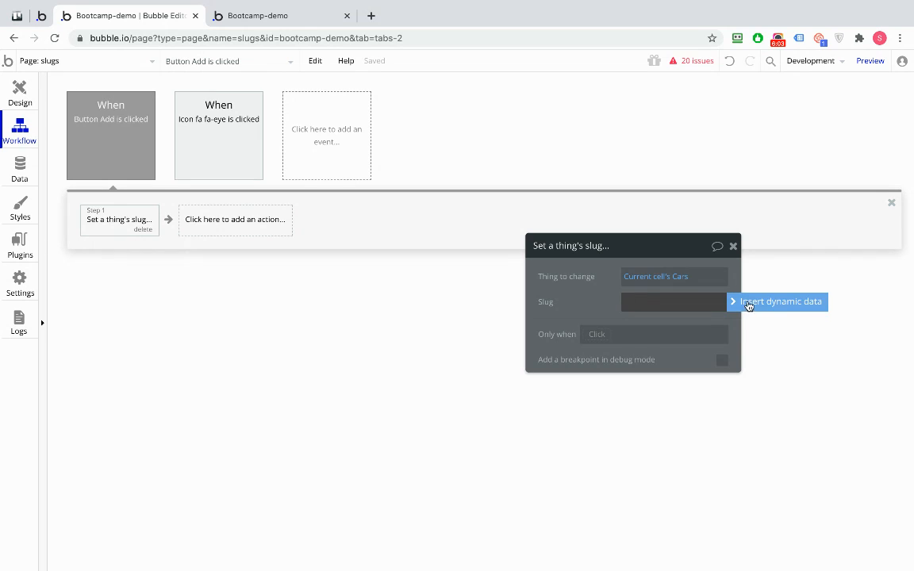
left_click(748, 305)
scroll(671, 432, "down", 1)
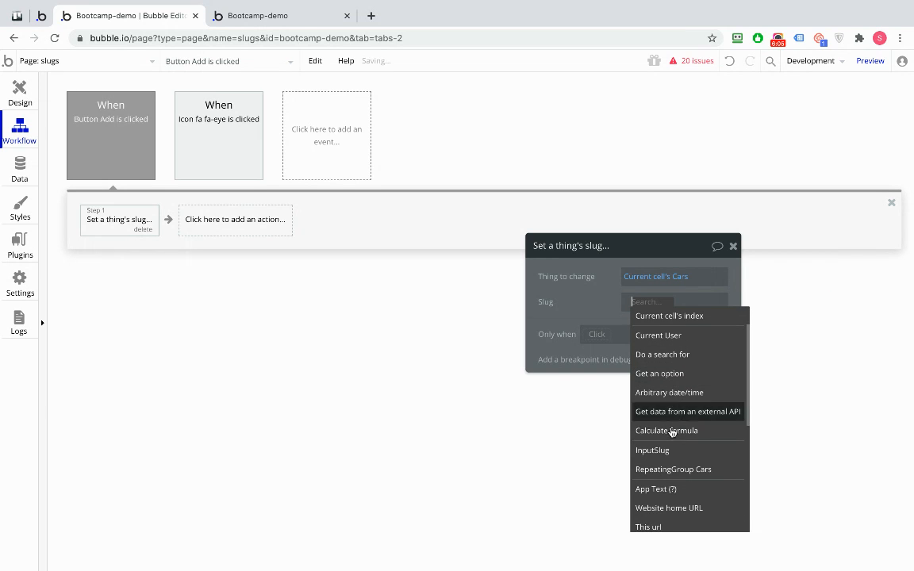
left_click(646, 450)
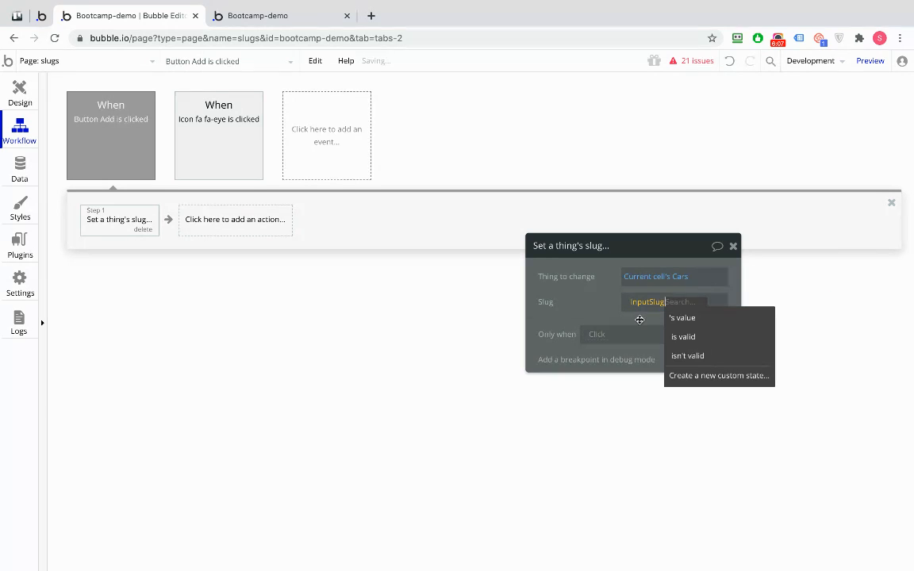
left_click(681, 318)
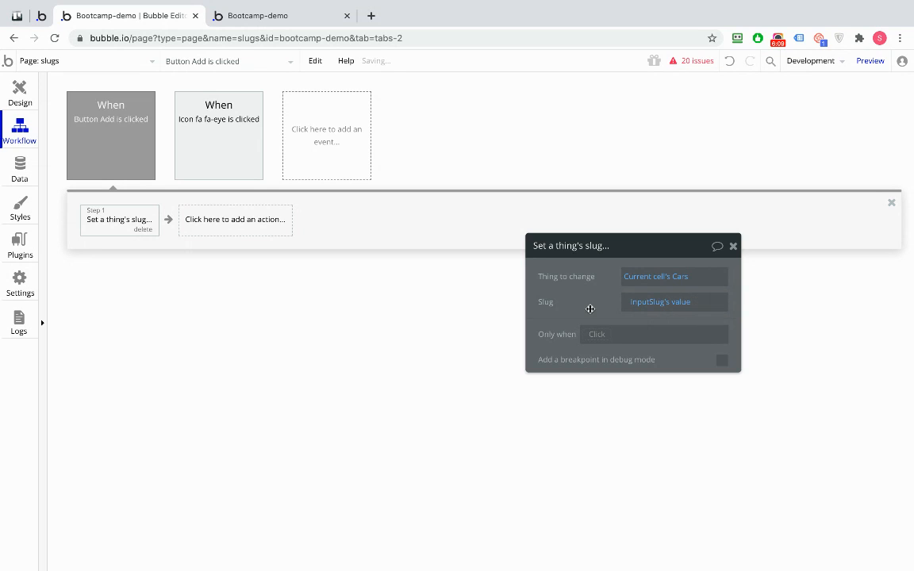
Switch to the running app and add the slug "porsche" to the Porsche entry.
left_click(270, 17)
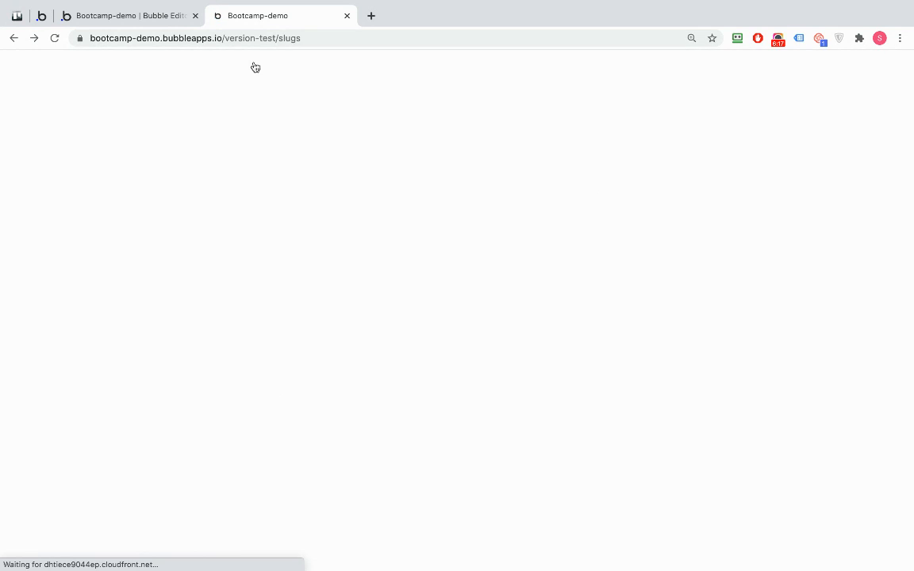
left_click(287, 275)
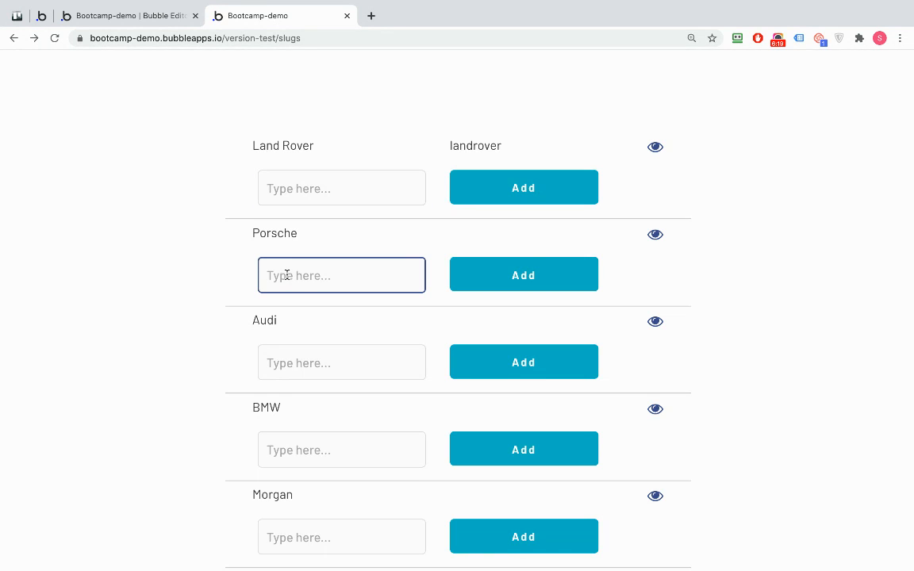
type("proscghe")
key("BackSpace")
key("BackSpace")
key("BackSpace")
key("BackSpace")
key("BackSpace")
type("rsche")
left_click(493, 275)
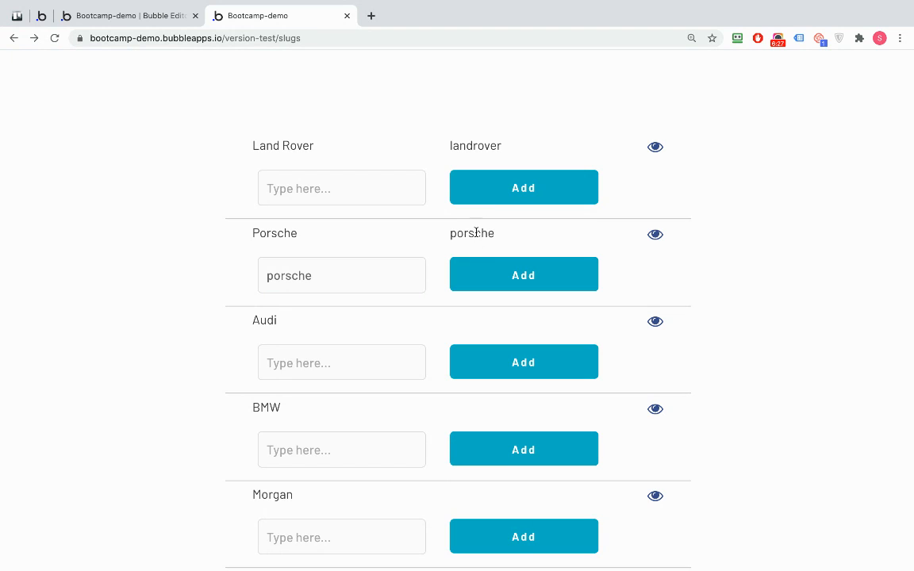
Add the slug "audi" to the Audi entry in the car list.
scroll(417, 285, "down", 1)
left_click(403, 314)
type("audi")
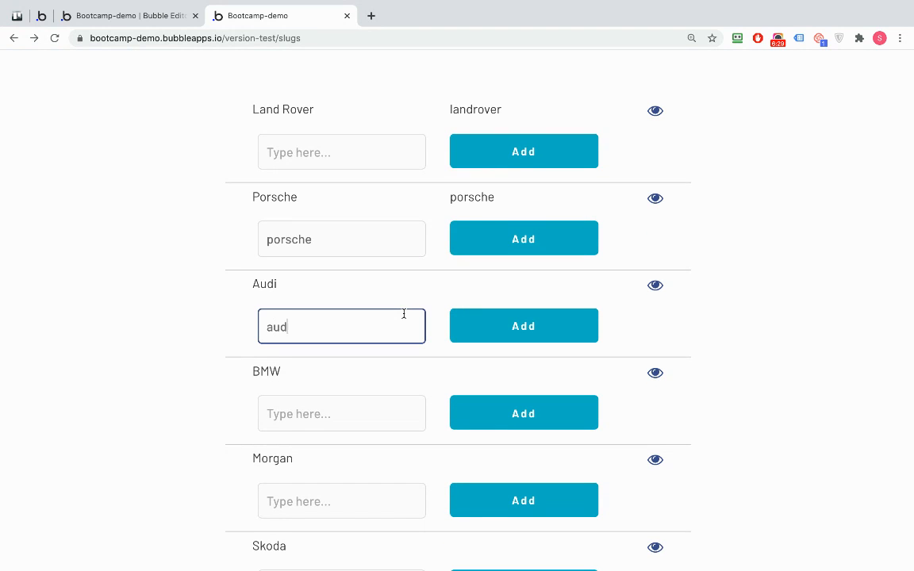
left_click(569, 328)
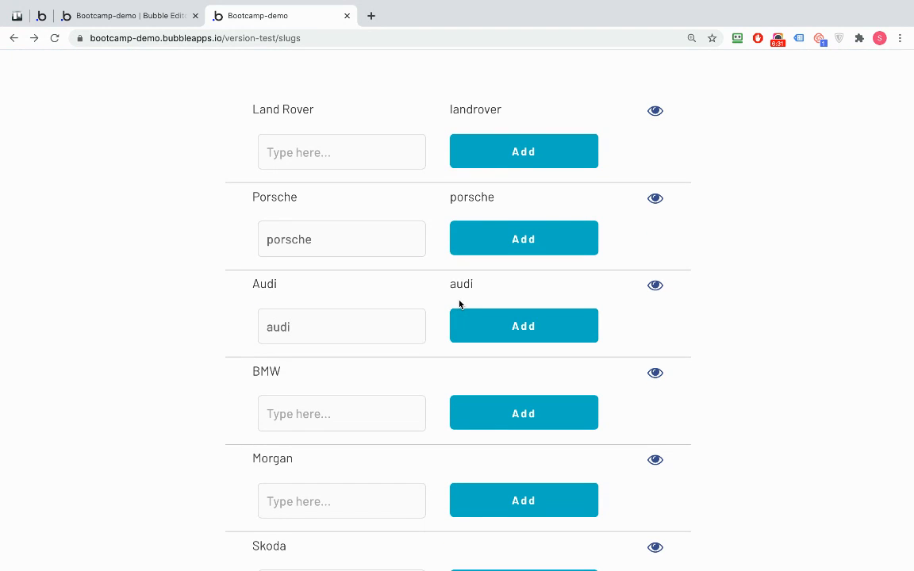
Open the Porsche profile, examine its page URL, and return to the car list.
left_click(656, 200)
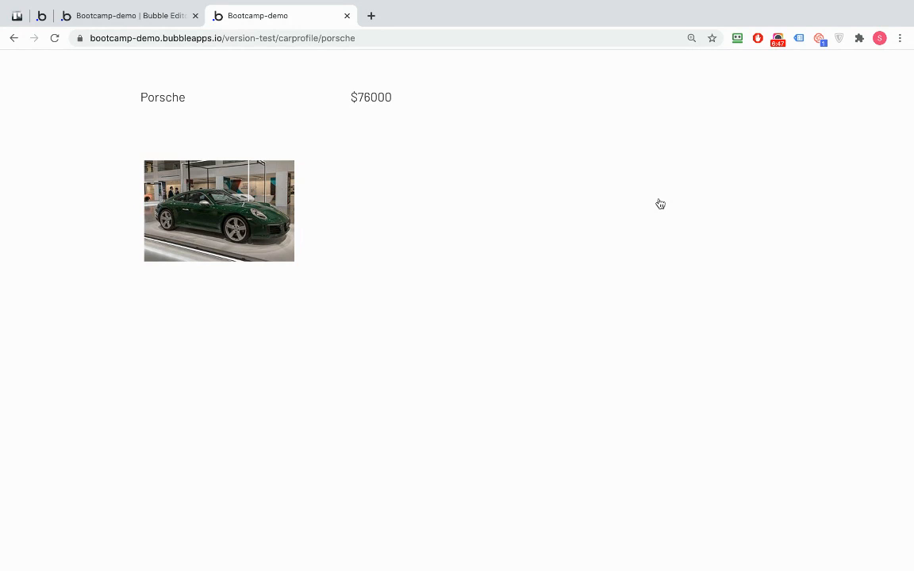
left_click(373, 37)
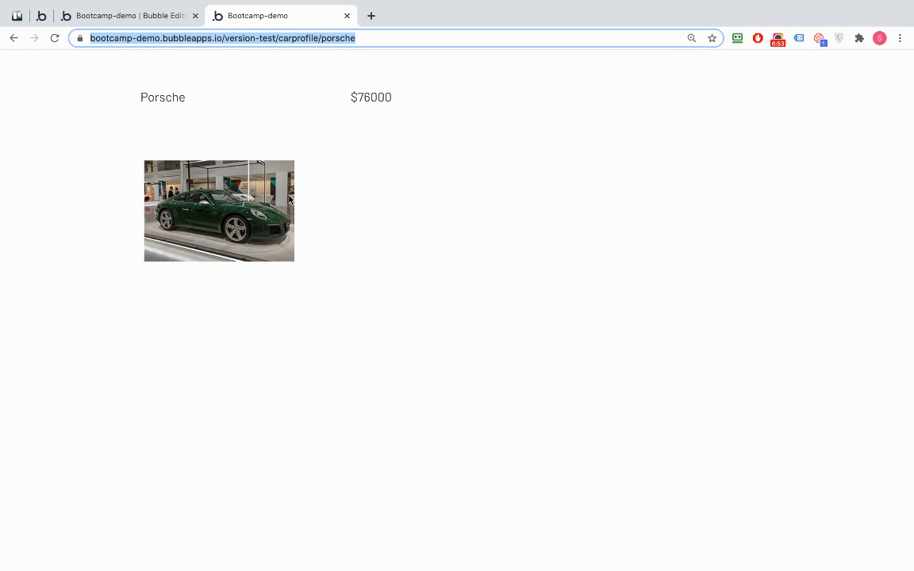
left_click(14, 40)
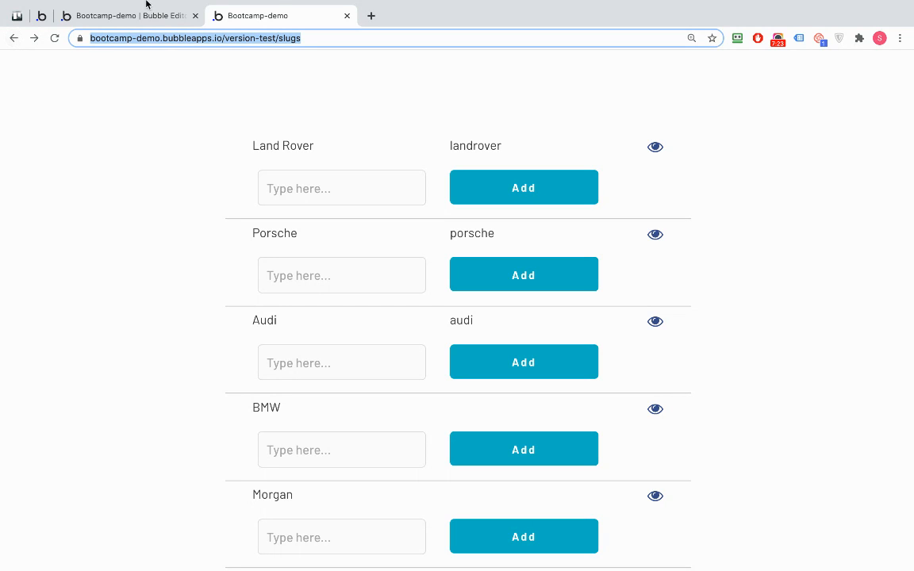
left_click(777, 37)
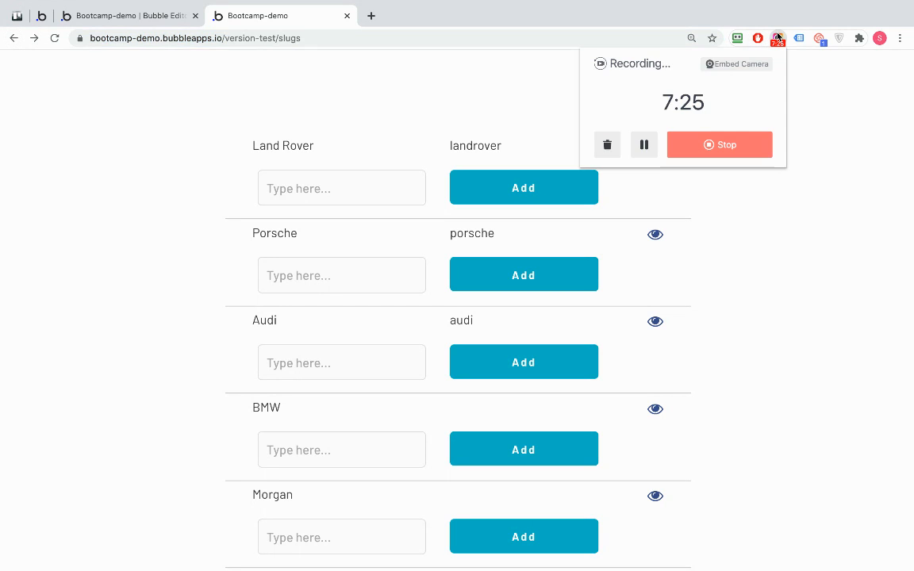